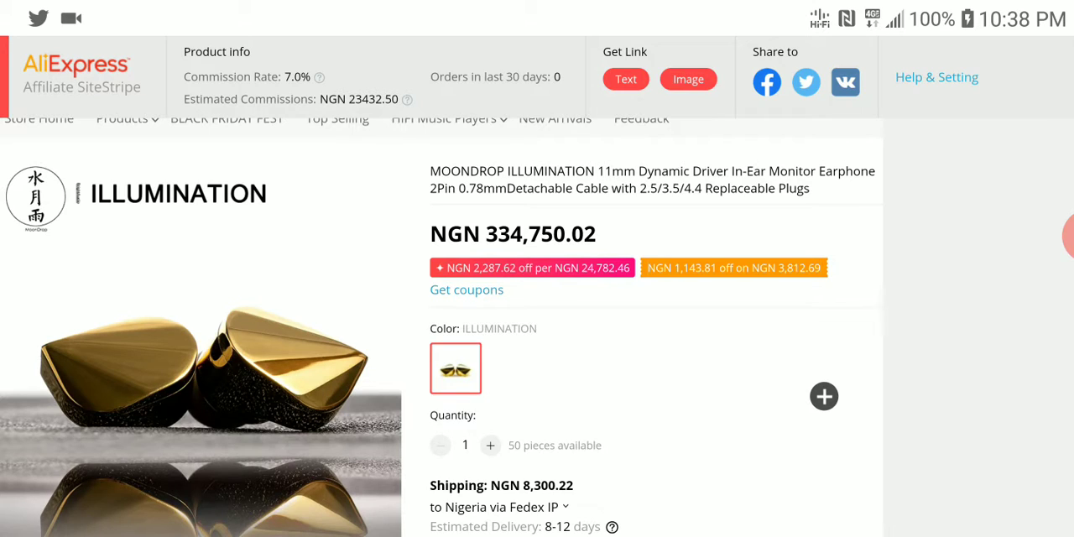
scroll(442, 327, "down", 3)
scroll(442, 327, "down", 3)
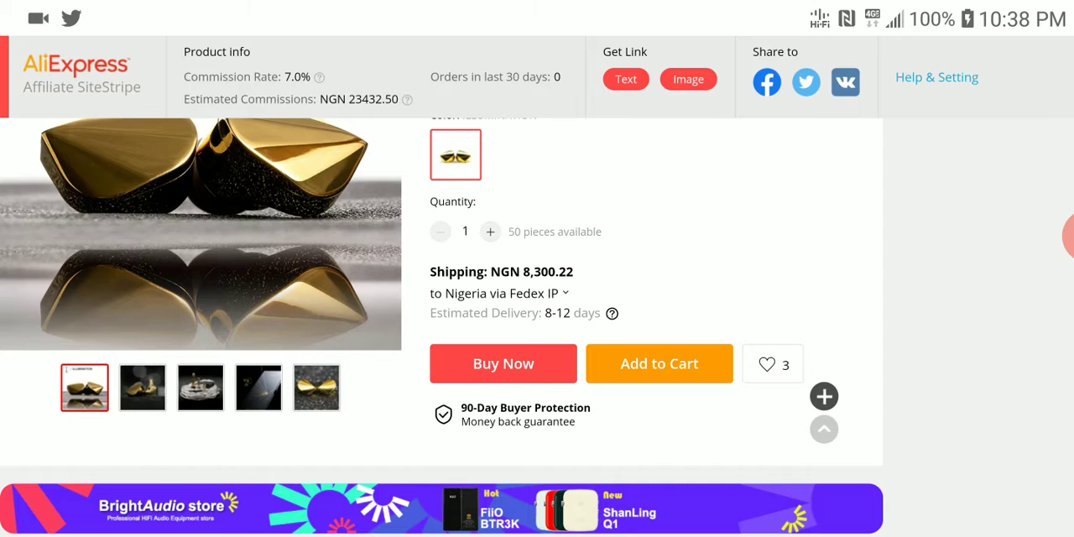
scroll(443, 327, "down", 3)
scroll(443, 328, "down", 3)
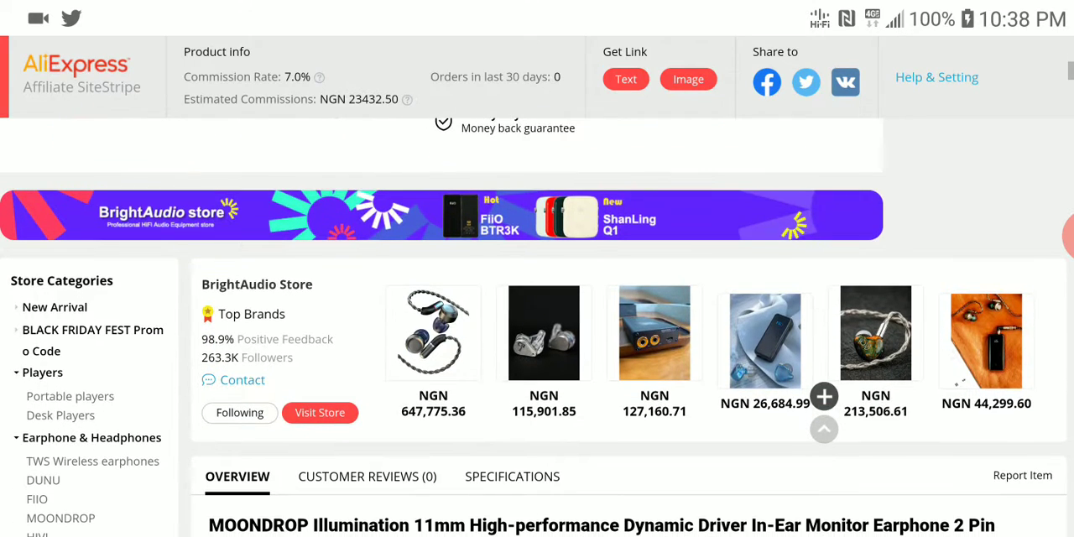
scroll(537, 336, "down", 3)
scroll(537, 336, "down", 3)
scroll(537, 336, "down", 2)
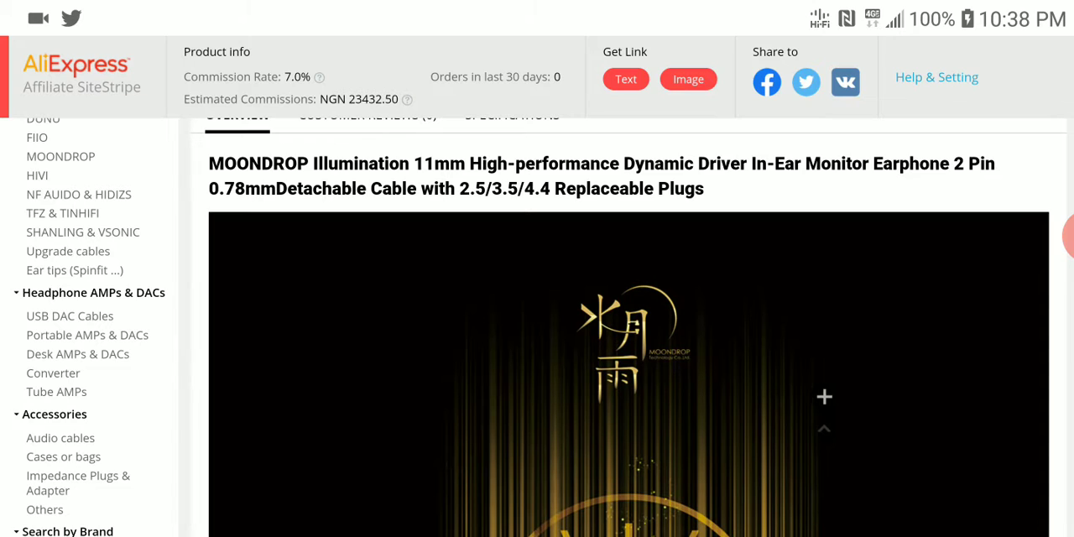
scroll(537, 336, "down", 3)
scroll(537, 335, "down", 3)
scroll(537, 336, "down", 2)
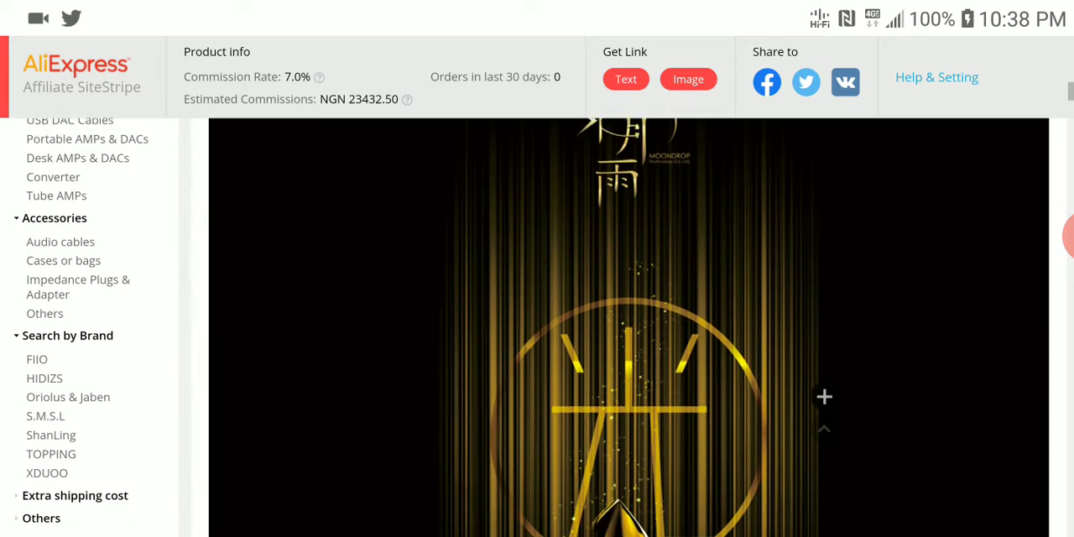
scroll(537, 336, "down", 3)
scroll(537, 335, "down", 2)
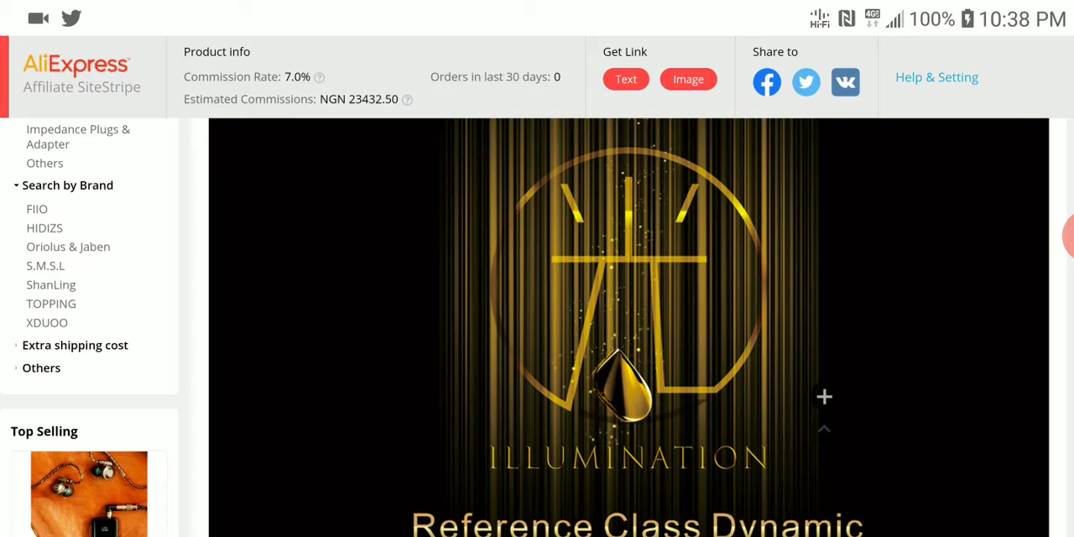
scroll(537, 336, "down", 3)
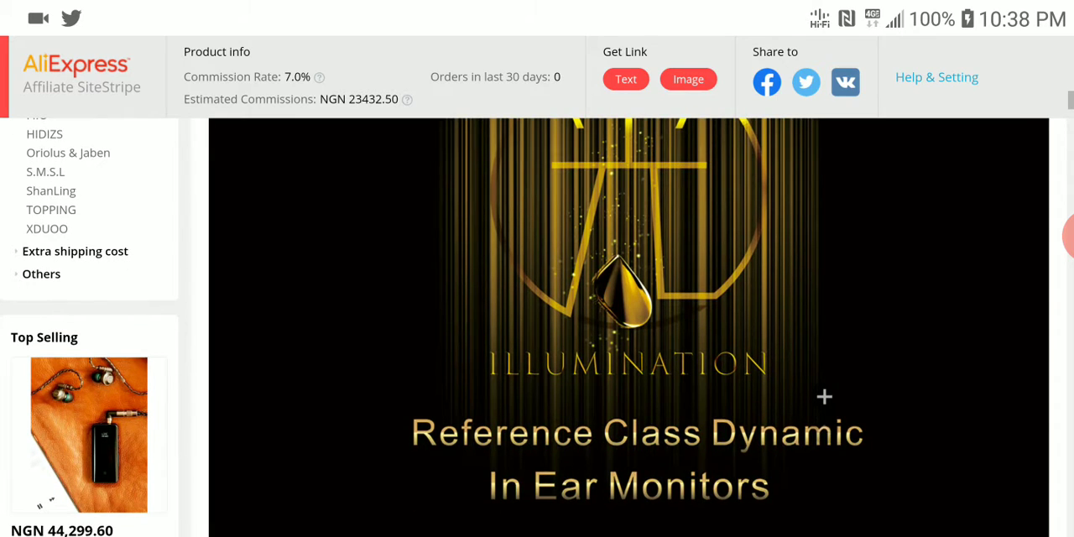
scroll(538, 335, "down", 2)
scroll(537, 336, "down", 3)
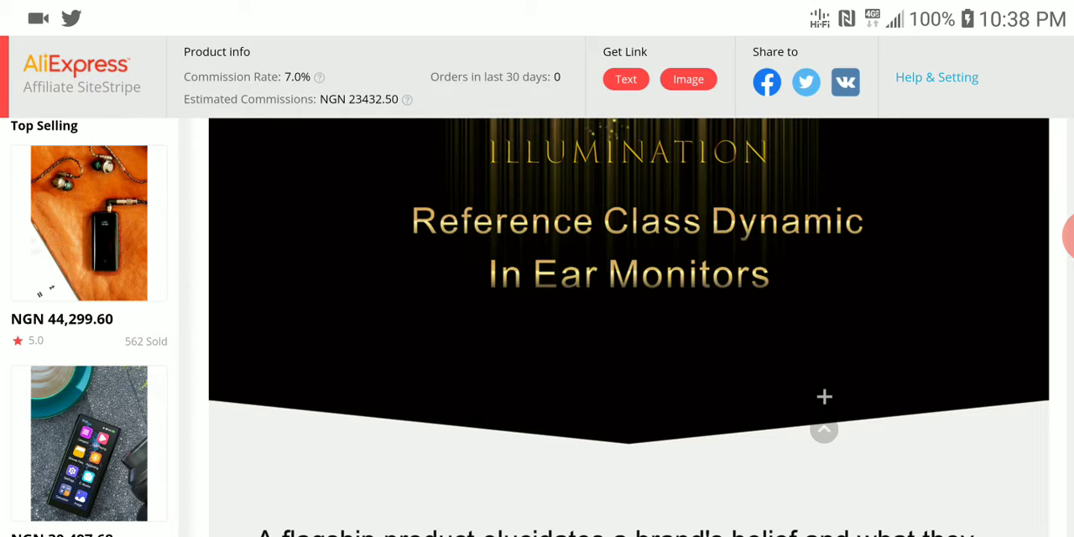
scroll(630, 336, "down", 5)
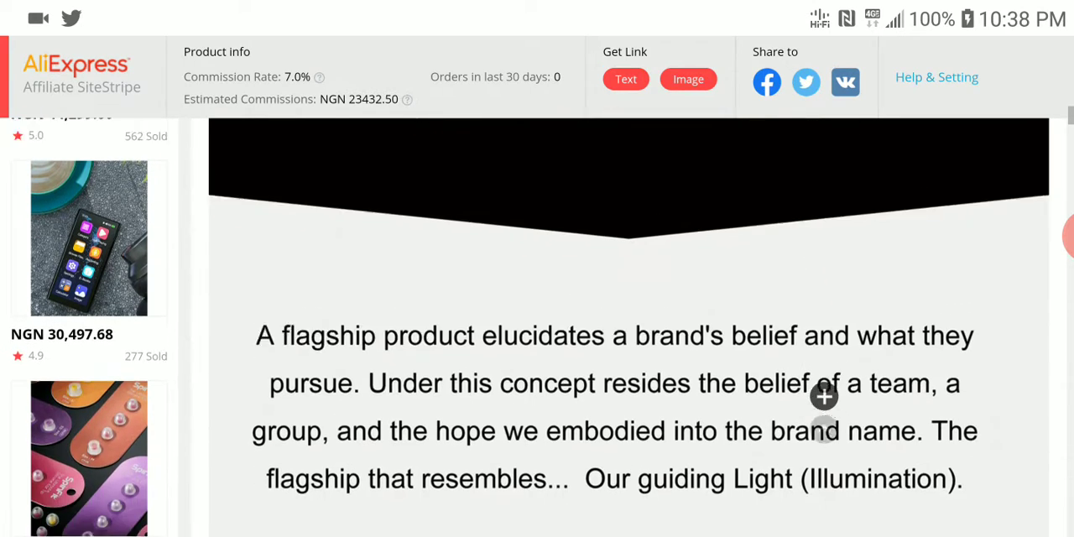
scroll(629, 336, "down", 3)
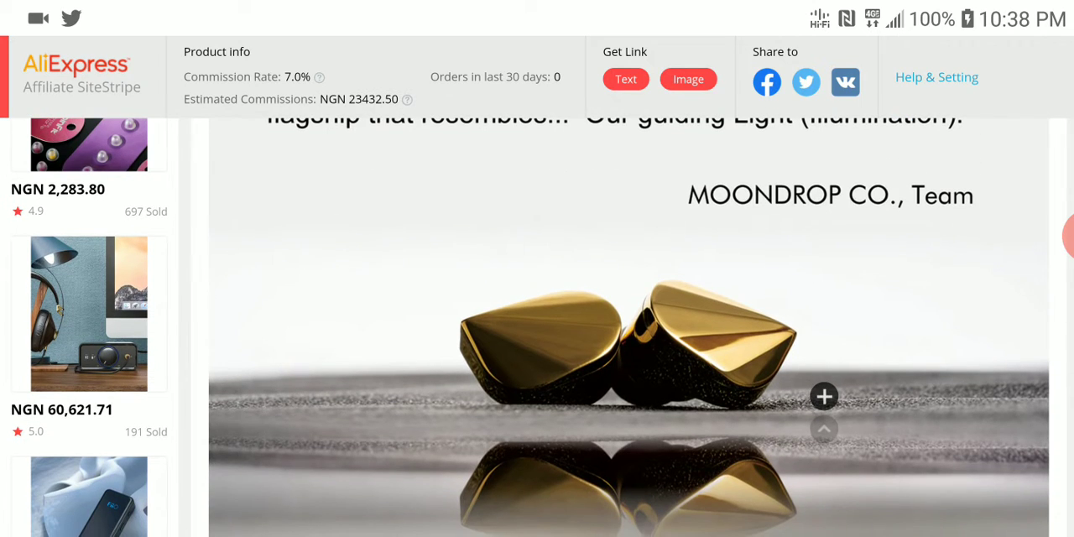
scroll(630, 336, "down", 4)
scroll(630, 336, "down", 3)
scroll(629, 336, "down", 3)
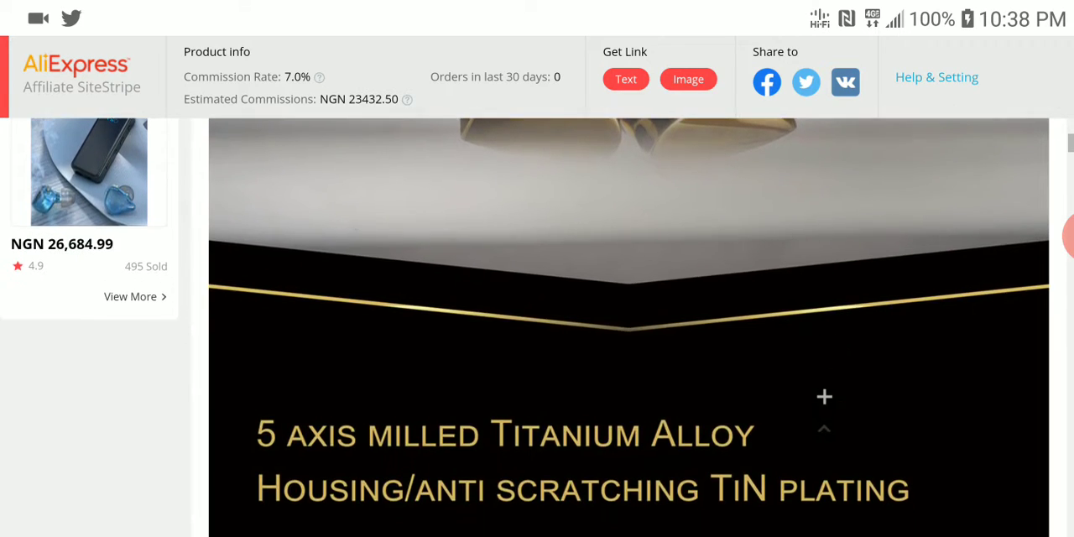
scroll(629, 335, "down", 2)
scroll(629, 336, "down", 2)
scroll(629, 336, "down", 3)
scroll(629, 336, "down", 2)
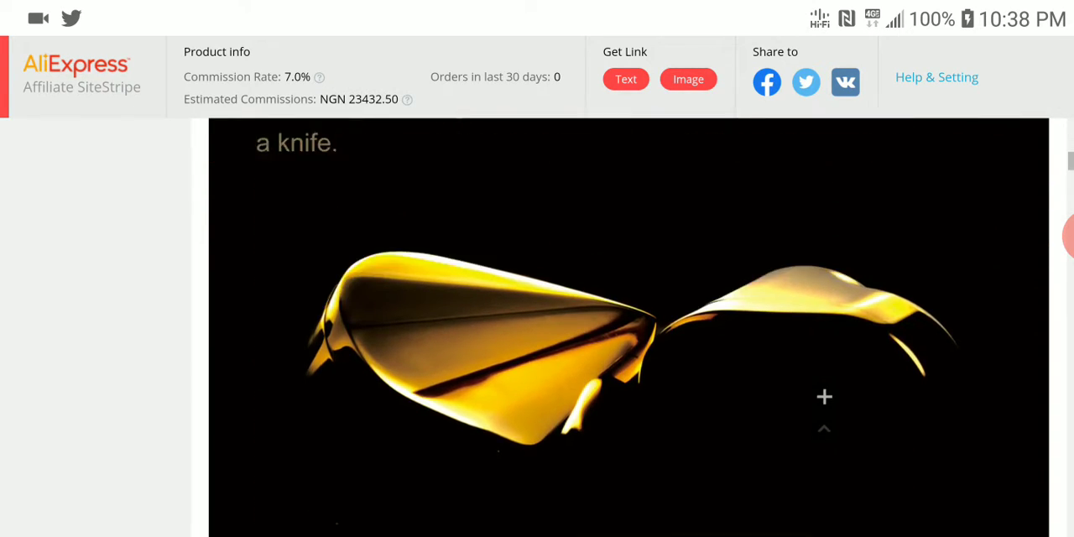
scroll(629, 335, "down", 2)
scroll(630, 336, "down", 3)
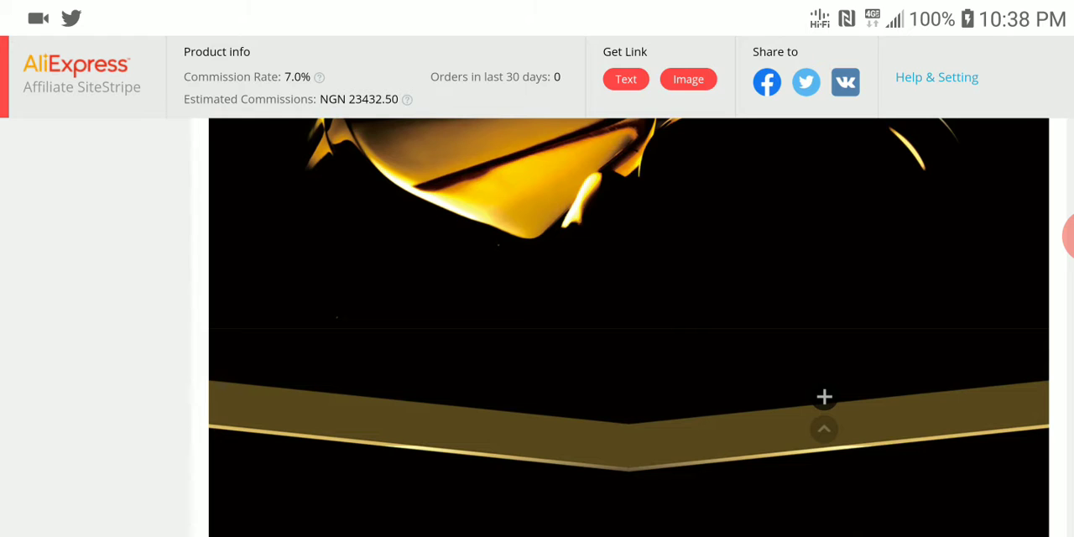
scroll(629, 336, "down", 3)
scroll(630, 336, "down", 3)
scroll(630, 335, "down", 3)
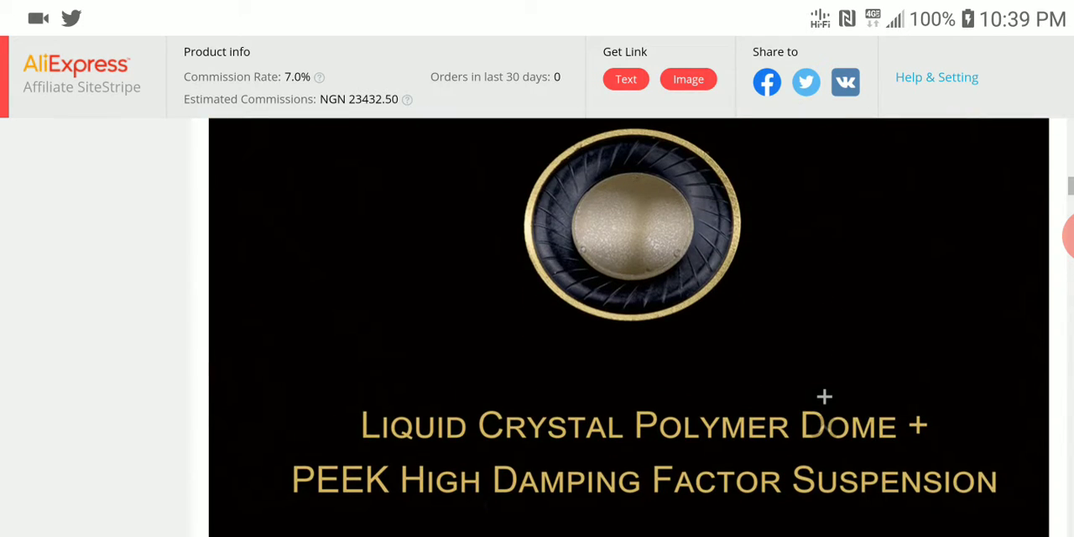
scroll(630, 336, "down", 2)
scroll(629, 335, "down", 2)
scroll(630, 336, "down", 3)
scroll(629, 335, "down", 1)
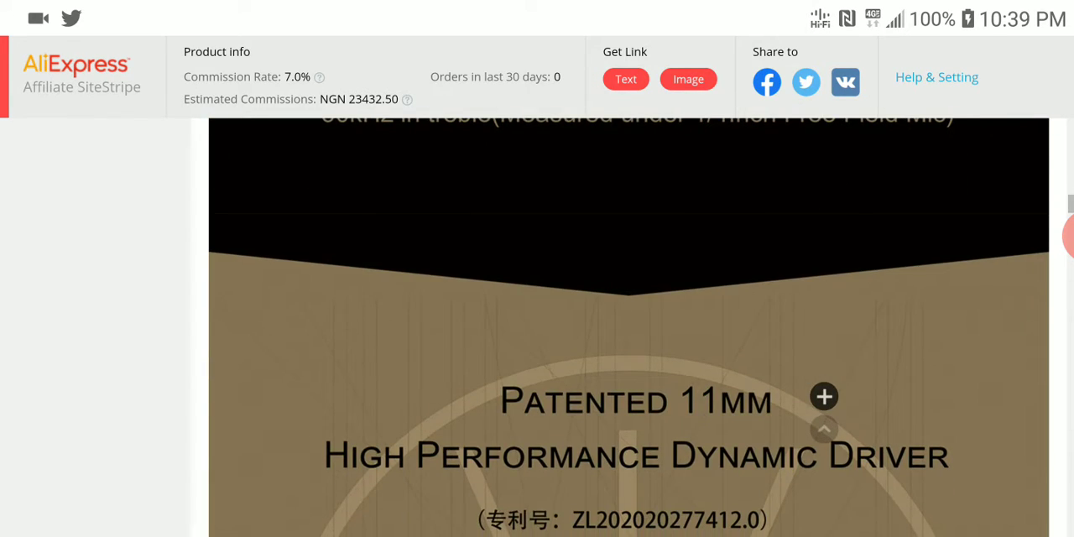
scroll(629, 335, "down", 1)
scroll(629, 335, "down", 3)
scroll(629, 336, "down", 2)
scroll(630, 335, "down", 2)
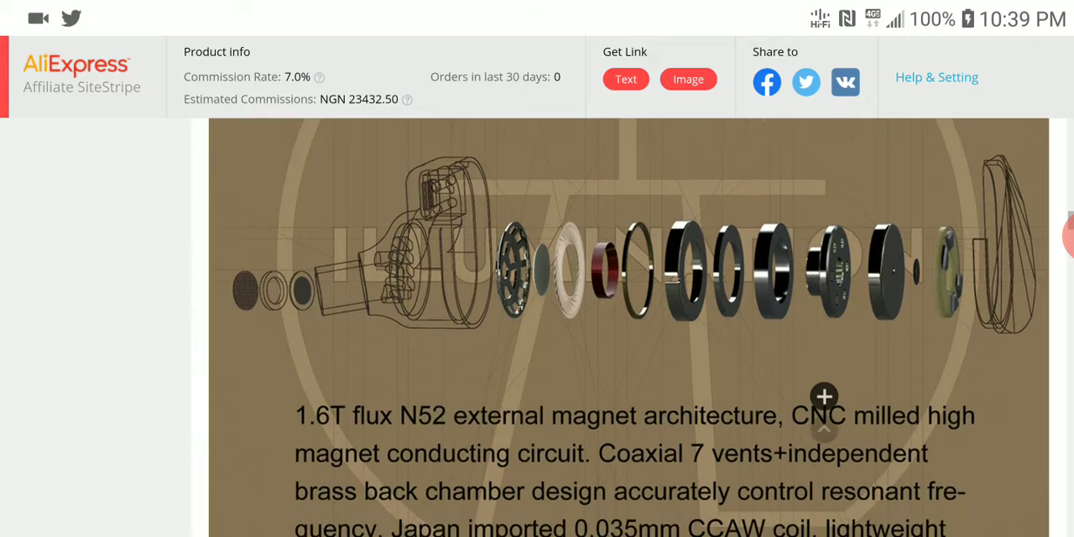
scroll(630, 336, "down", 2)
scroll(629, 336, "down", 3)
scroll(630, 336, "down", 2)
scroll(630, 336, "down", 2)
scroll(630, 336, "down", 2)
scroll(629, 336, "down", 2)
scroll(629, 336, "down", 3)
scroll(629, 335, "down", 1)
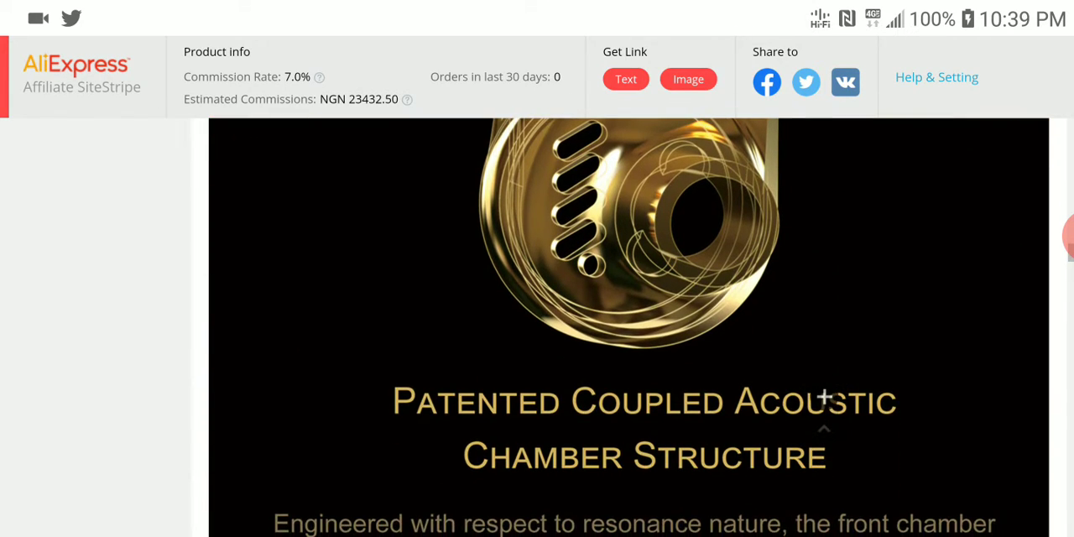
scroll(630, 335, "down", 1)
scroll(825, 396, "down", 3)
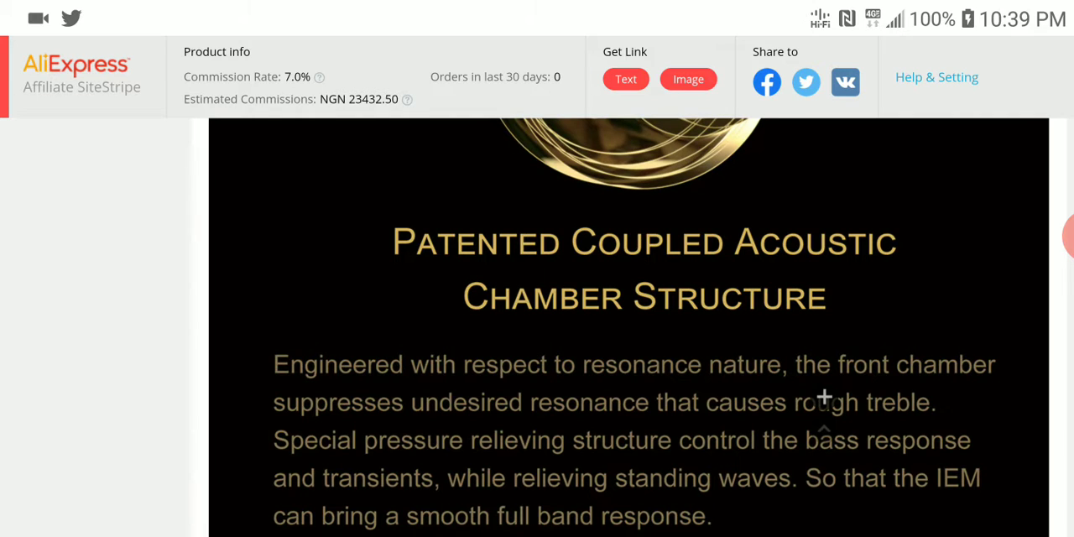
scroll(825, 396, "down", 3)
scroll(824, 397, "down", 2)
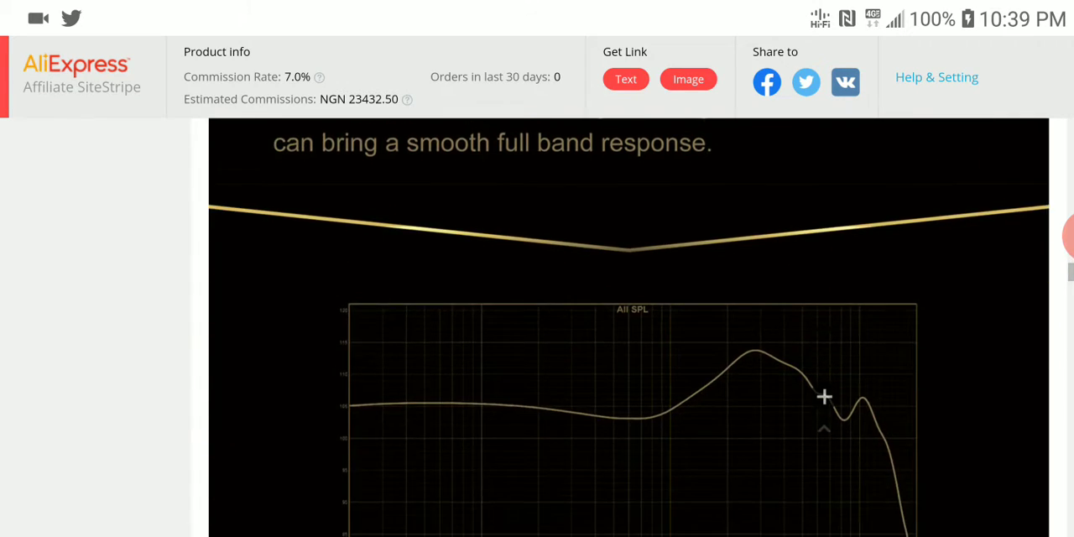
scroll(825, 397, "down", 3)
scroll(824, 396, "down", 3)
scroll(824, 396, "down", 3)
scroll(824, 396, "down", 3)
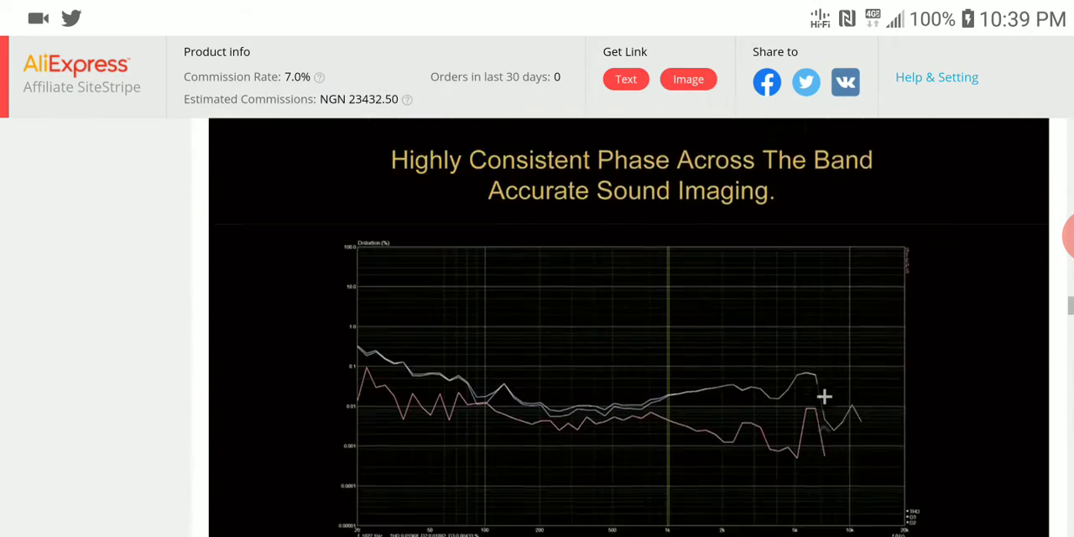
scroll(824, 396, "down", 3)
scroll(824, 396, "down", 3)
scroll(824, 396, "down", 3)
scroll(824, 396, "down", 3)
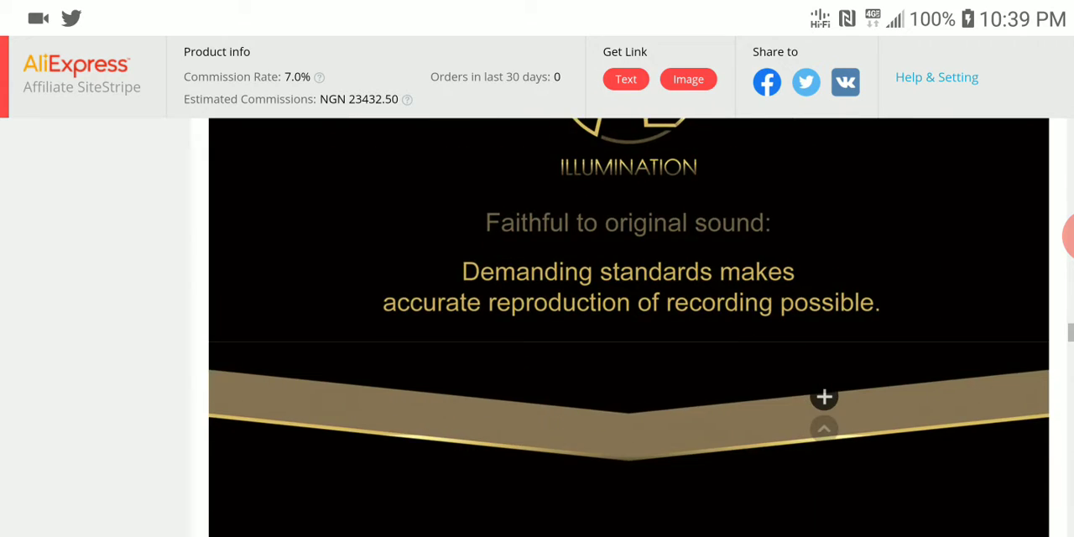
scroll(825, 396, "down", 3)
scroll(825, 397, "down", 3)
scroll(824, 396, "down", 3)
scroll(824, 396, "down", 2)
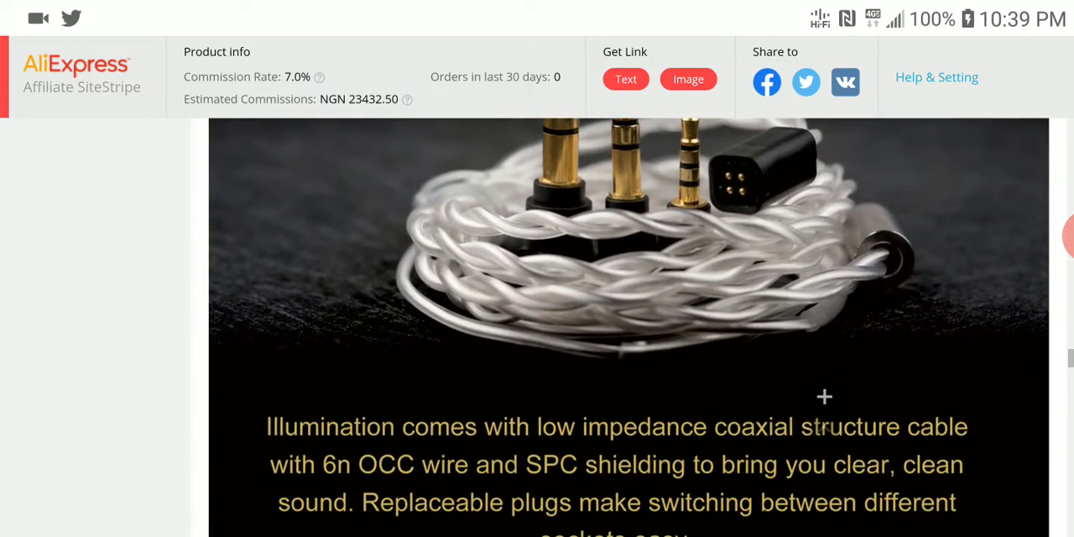
scroll(824, 396, "down", 3)
scroll(824, 396, "down", 3)
scroll(824, 396, "down", 2)
scroll(824, 396, "down", 3)
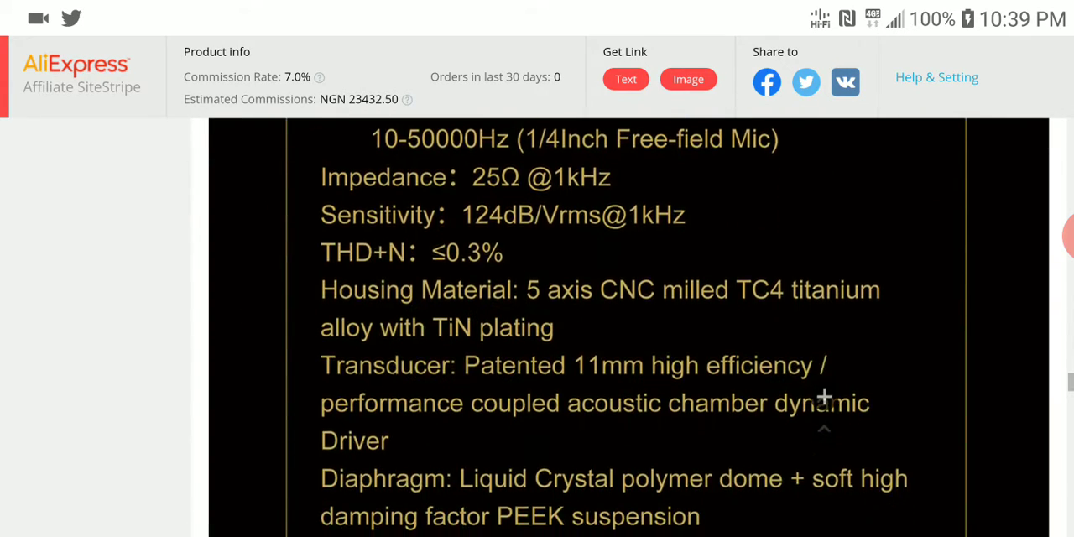
scroll(824, 397, "down", 3)
scroll(824, 396, "down", 3)
scroll(824, 396, "down", 3)
scroll(825, 396, "down", 3)
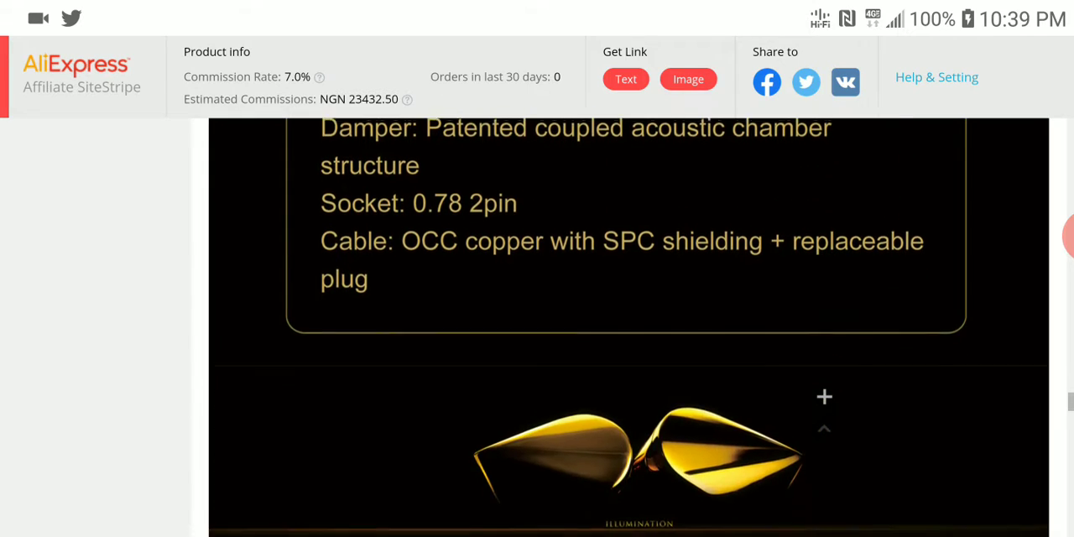
scroll(825, 397, "down", 3)
scroll(825, 397, "down", 3)
scroll(825, 396, "down", 3)
scroll(825, 396, "up", 4)
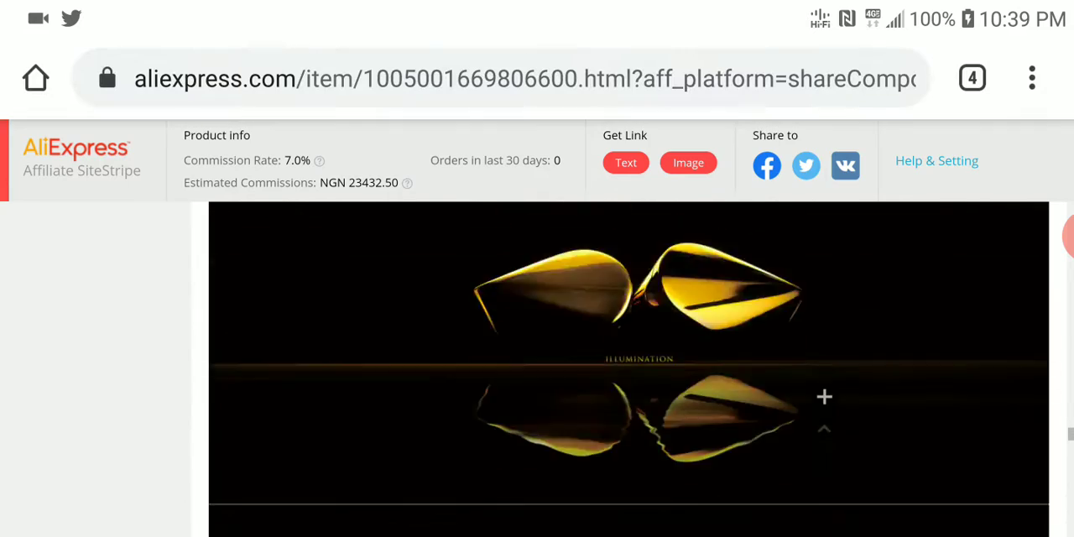
scroll(824, 396, "up", 5)
Step: Switch from the ILLUMINATION listing to the open JadeAudio EA1 earphones tab
left_click(973, 78)
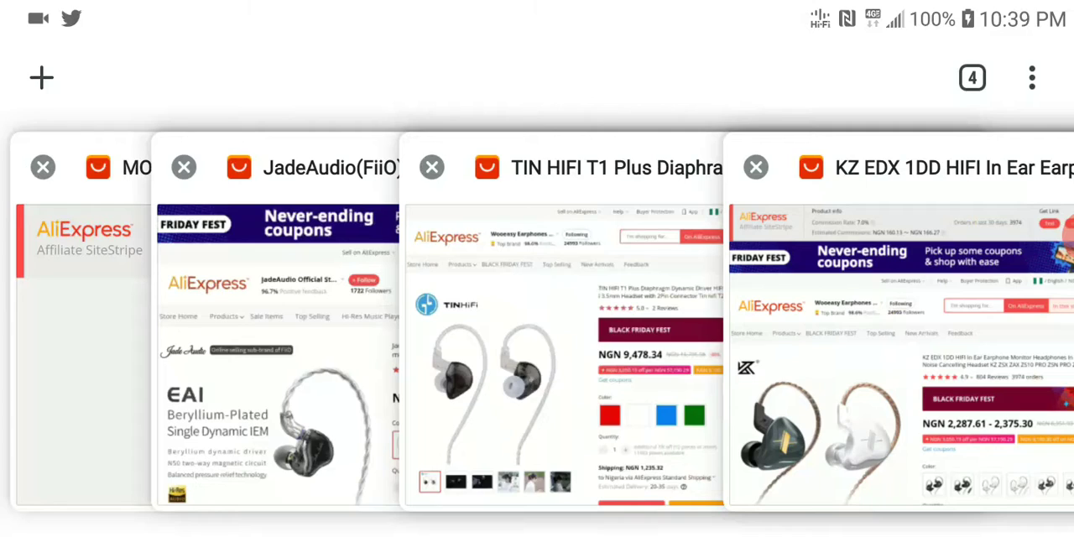
left_click(277, 352)
scroll(537, 336, "down", 5)
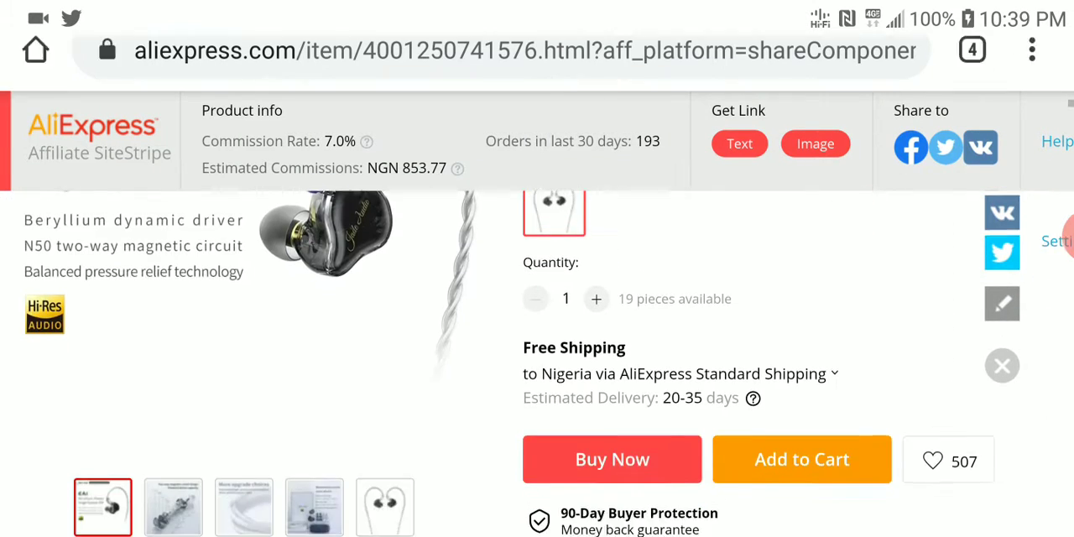
scroll(537, 336, "down", 3)
scroll(538, 336, "down", 5)
scroll(537, 336, "down", 4)
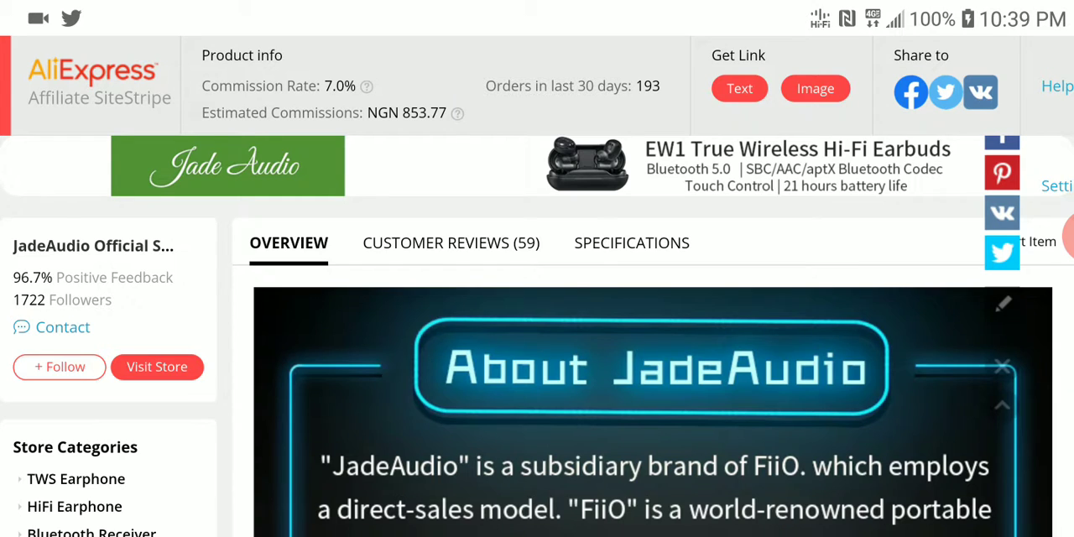
scroll(537, 336, "down", 5)
scroll(538, 335, "down", 5)
scroll(537, 336, "down", 3)
scroll(537, 336, "down", 2)
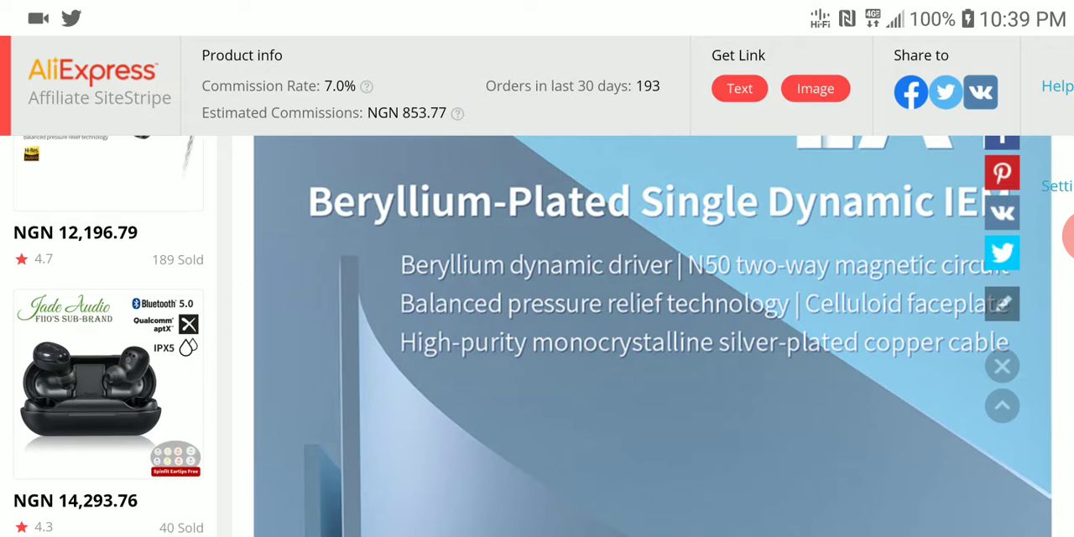
scroll(538, 336, "down", 5)
scroll(538, 336, "down", 4)
scroll(537, 336, "down", 2)
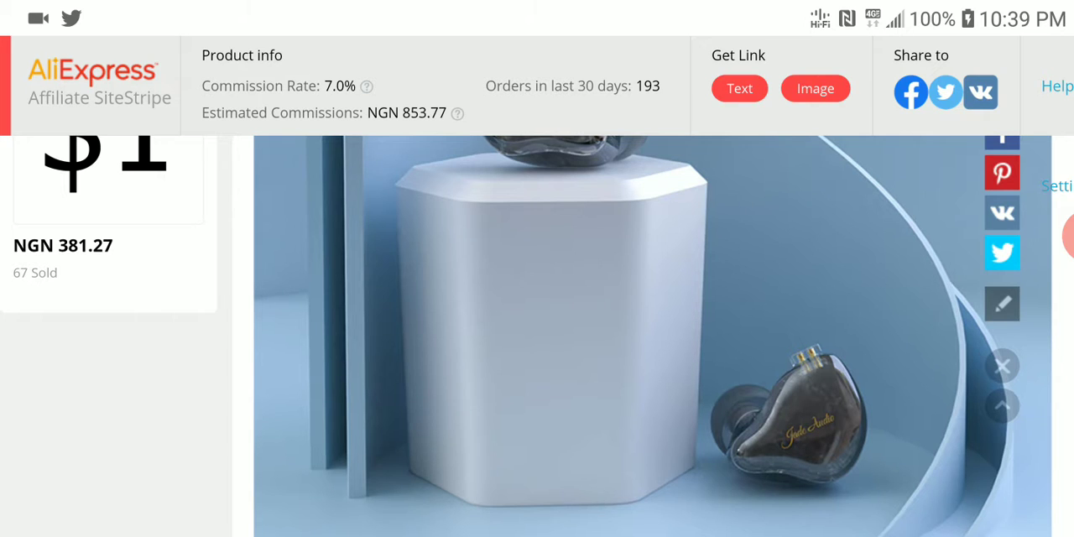
scroll(653, 336, "down", 8)
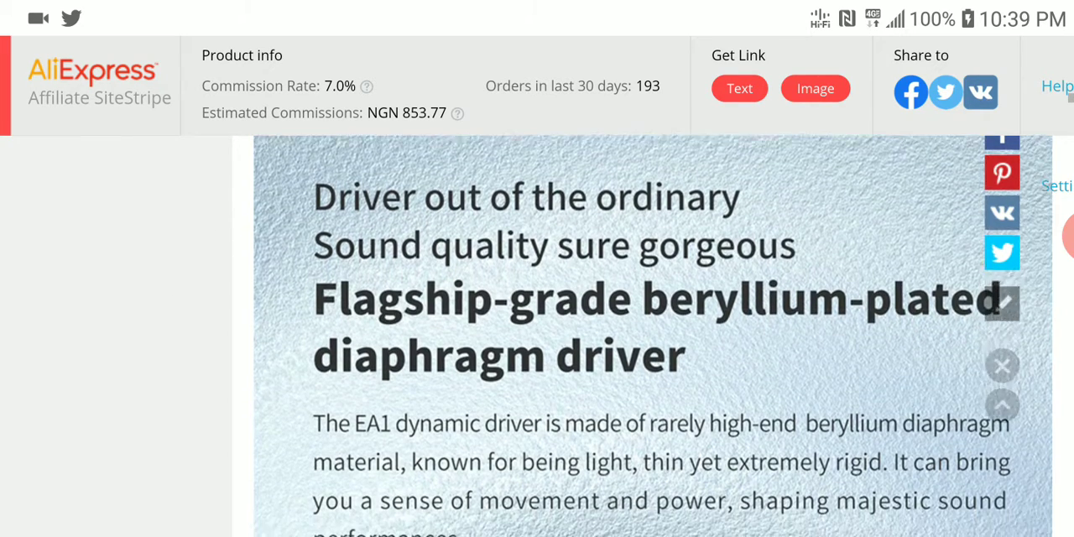
scroll(653, 336, "down", 4)
scroll(653, 336, "down", 4)
scroll(653, 336, "down", 4)
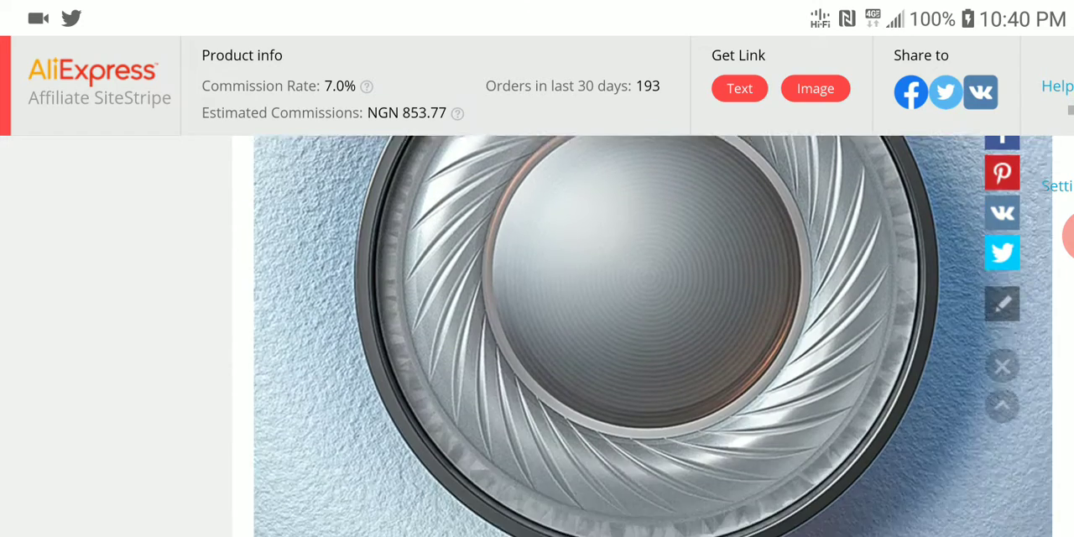
scroll(653, 336, "down", 3)
scroll(653, 336, "down", 3)
scroll(653, 336, "down", 3)
scroll(653, 335, "down", 3)
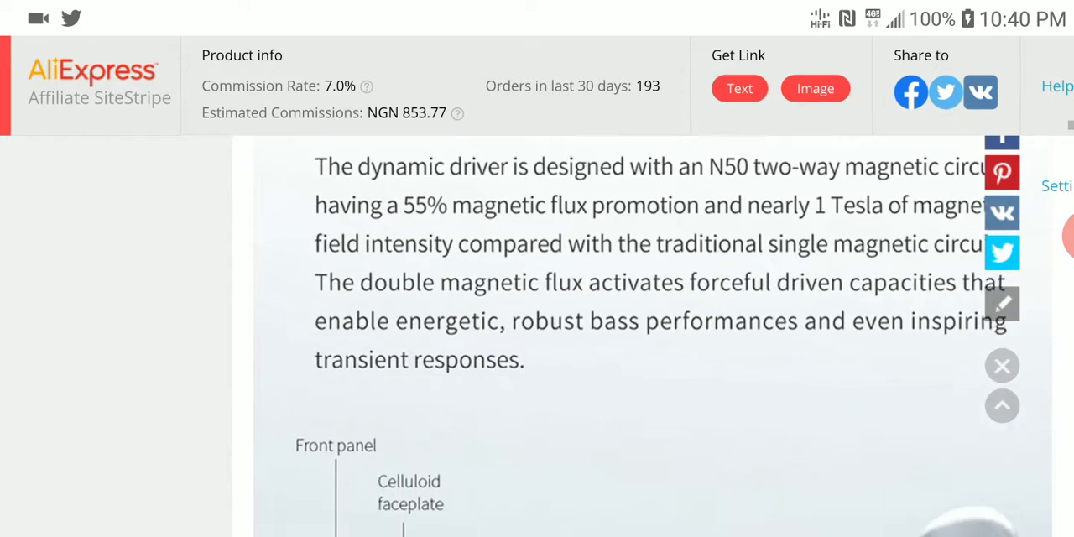
scroll(653, 336, "down", 5)
scroll(653, 336, "down", 3)
scroll(653, 336, "down", 2)
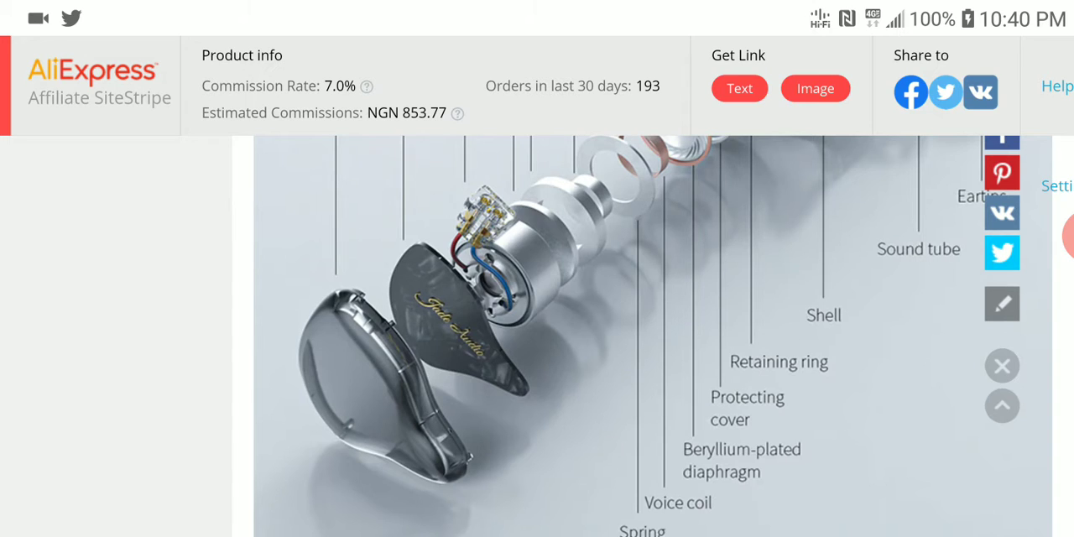
scroll(653, 336, "down", 5)
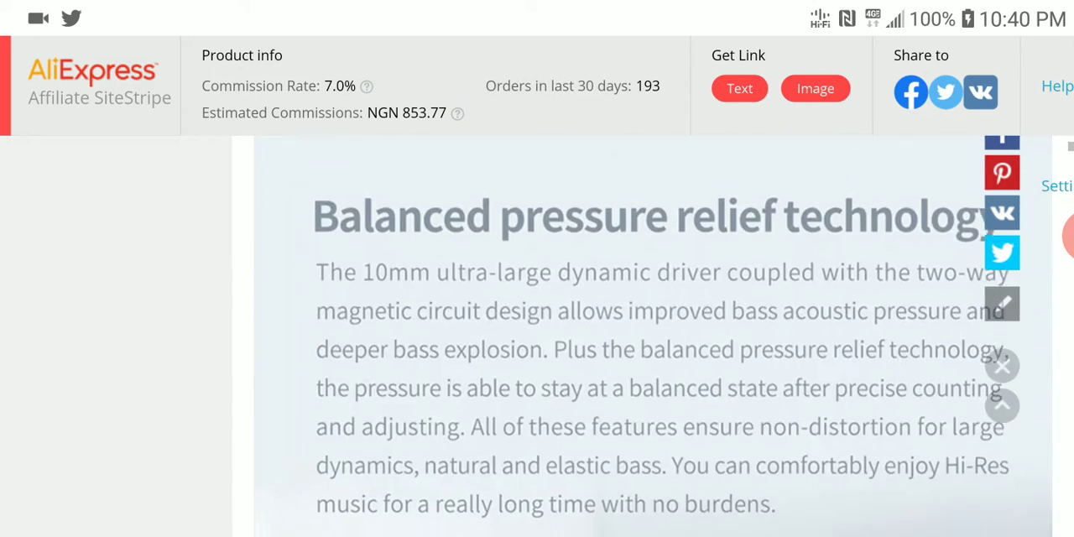
scroll(653, 336, "down", 2)
scroll(653, 336, "down", 5)
scroll(653, 336, "down", 3)
scroll(653, 336, "down", 2)
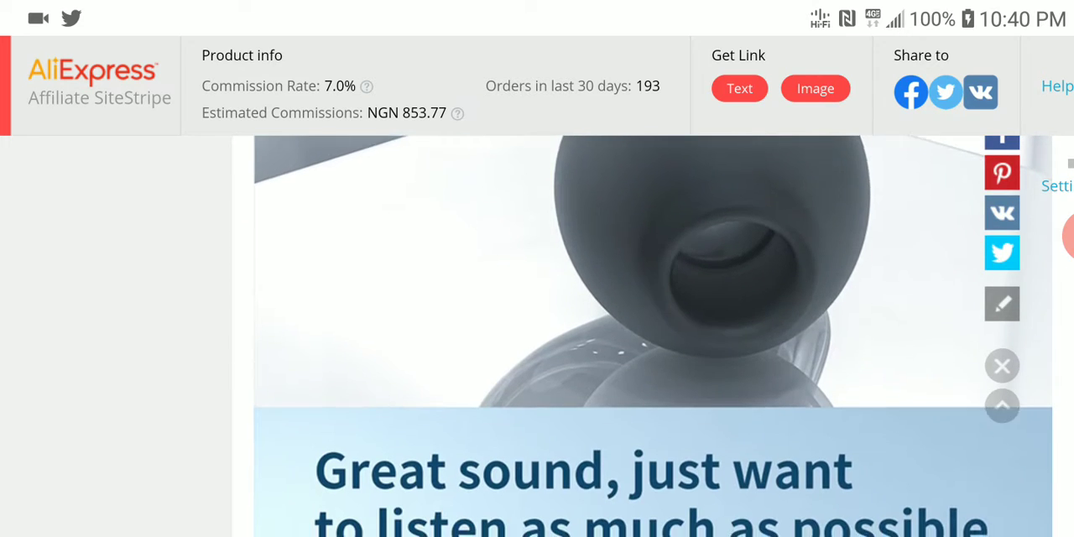
scroll(653, 335, "down", 5)
scroll(653, 336, "down", 2)
scroll(653, 336, "up", 3)
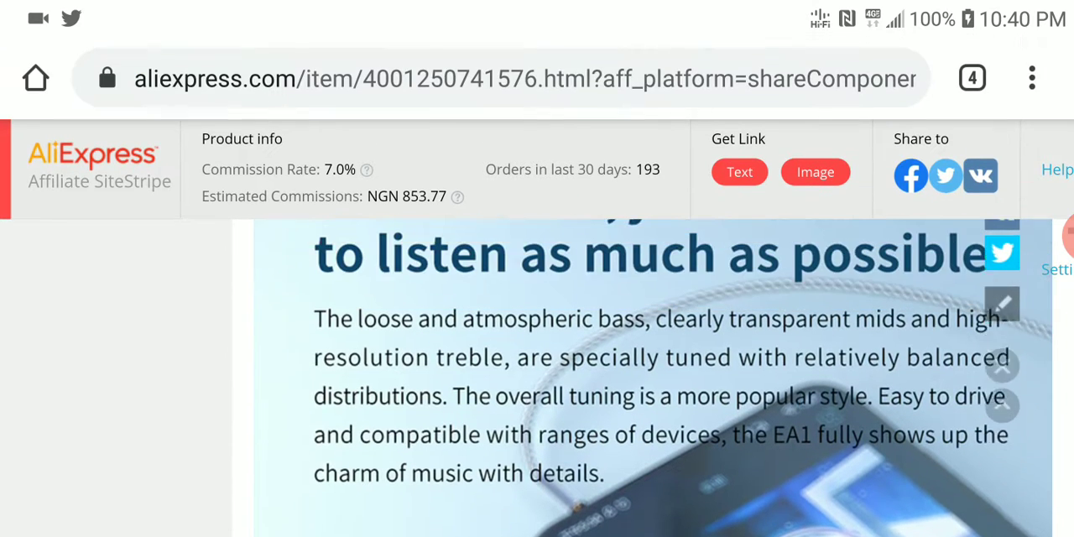
Step: Show all open tabs to find the TIN HIFI T1 Plus listing
left_click(972, 77)
Step: Open the TIN HIFI T1 Plus tab, then switch to the KZ EDX earphone listing
left_click(755, 336)
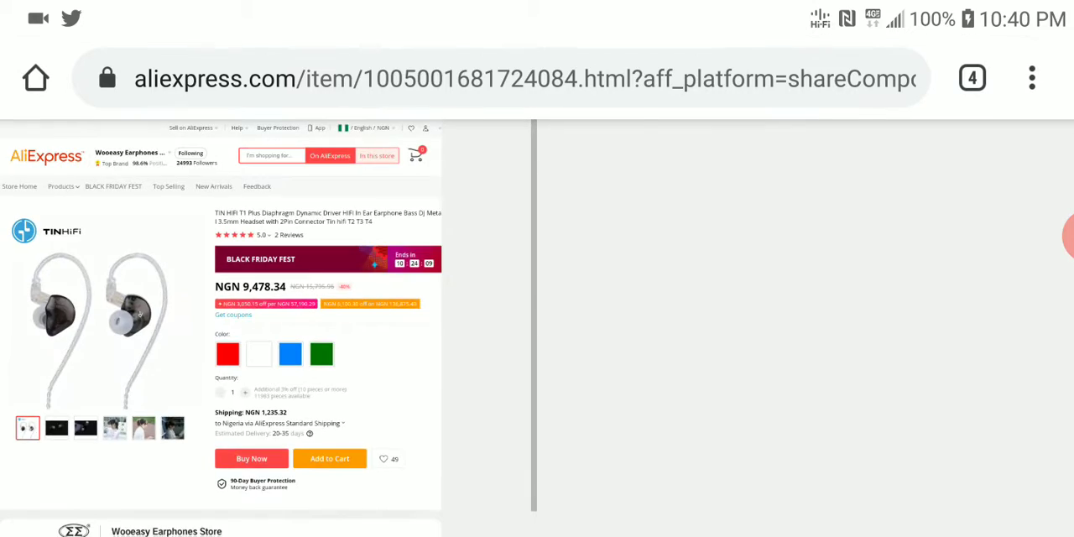
scroll(537, 336, "down", 3)
scroll(537, 336, "down", 3)
scroll(538, 336, "down", 2)
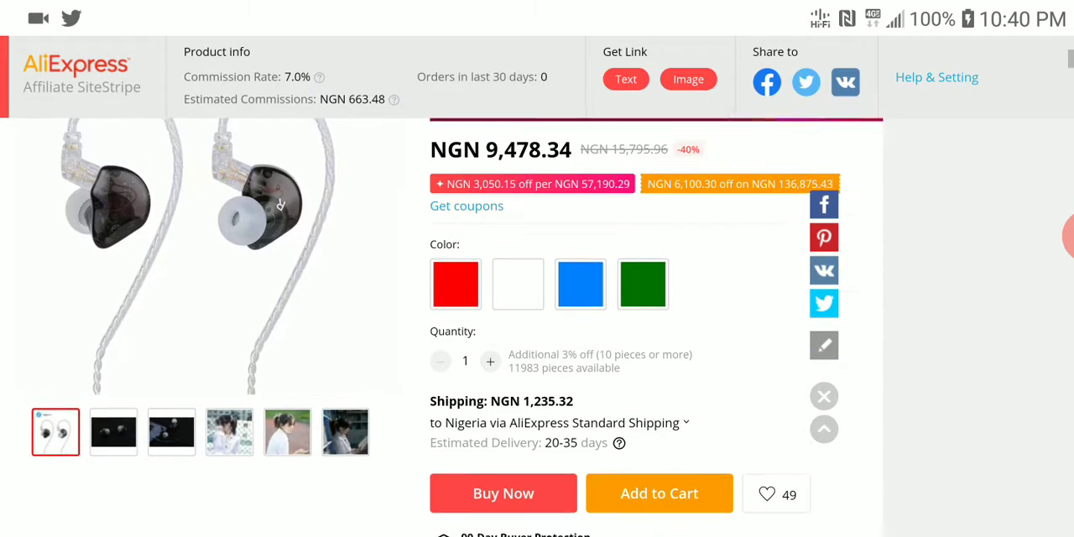
scroll(537, 336, "down", 4)
scroll(537, 336, "down", 2)
scroll(537, 336, "down", 3)
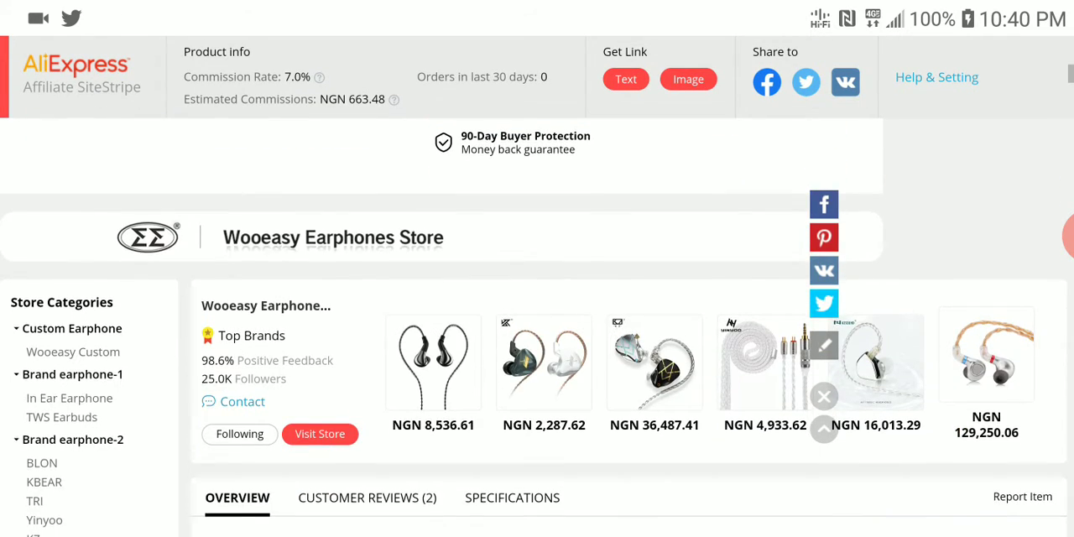
scroll(537, 336, "down", 3)
scroll(537, 336, "down", 2)
scroll(537, 336, "down", 4)
scroll(538, 335, "down", 3)
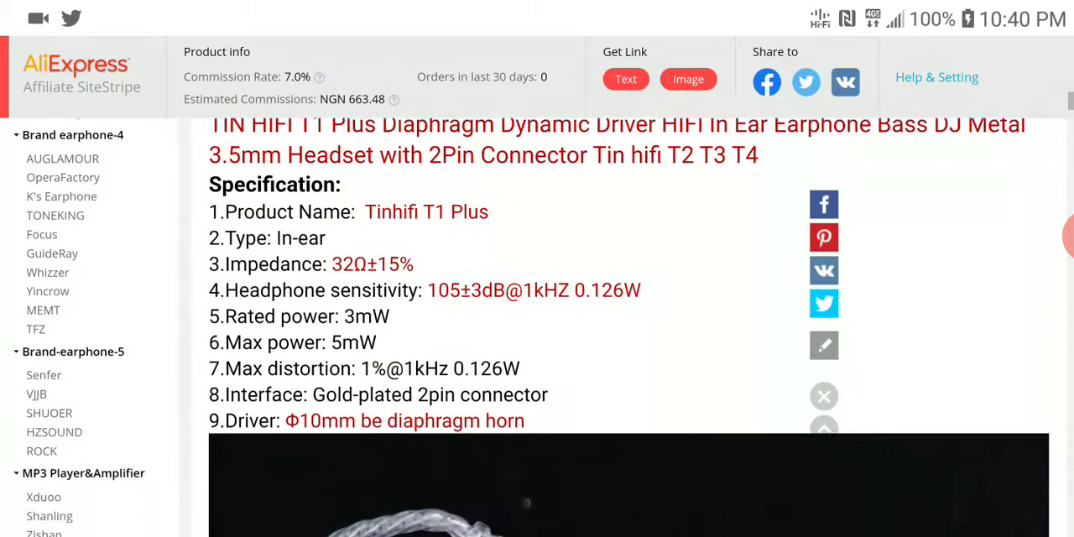
scroll(537, 336, "down", 3)
scroll(538, 336, "down", 3)
scroll(537, 336, "down", 3)
scroll(537, 335, "down", 3)
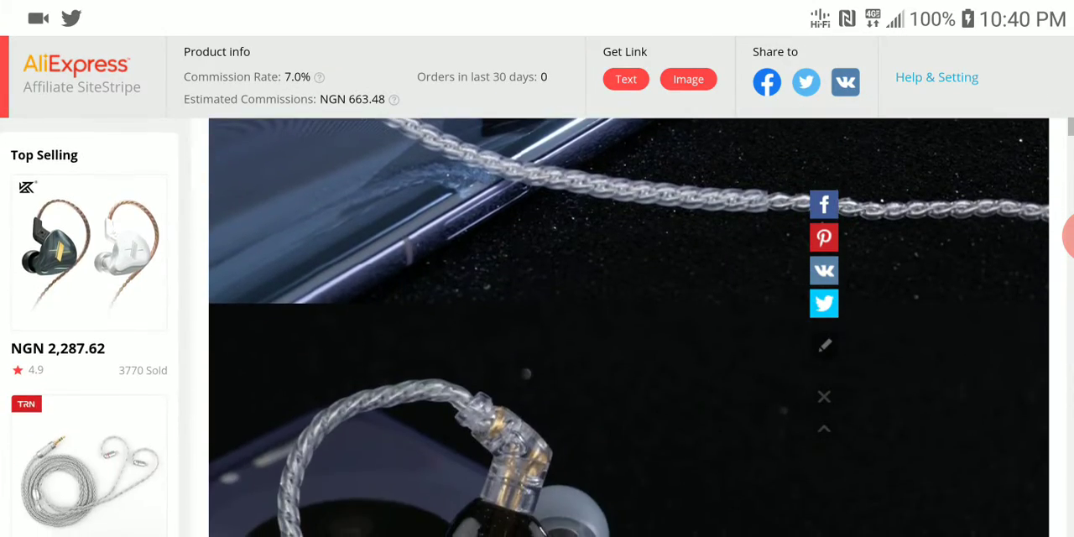
scroll(537, 336, "down", 3)
scroll(538, 336, "down", 3)
scroll(538, 336, "down", 3)
scroll(537, 336, "down", 3)
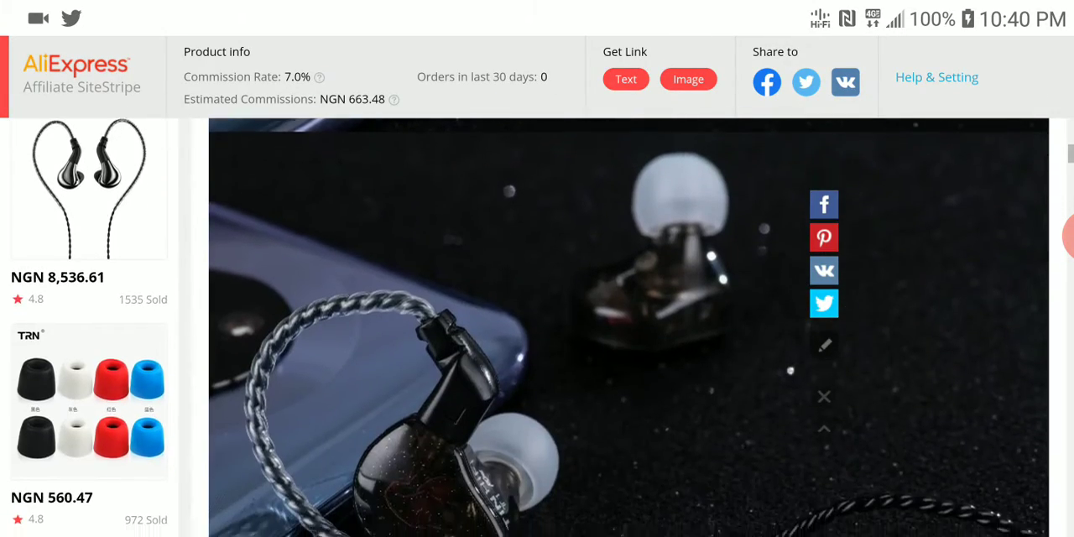
scroll(537, 335, "down", 3)
scroll(538, 336, "down", 3)
scroll(537, 336, "down", 2)
scroll(537, 336, "down", 3)
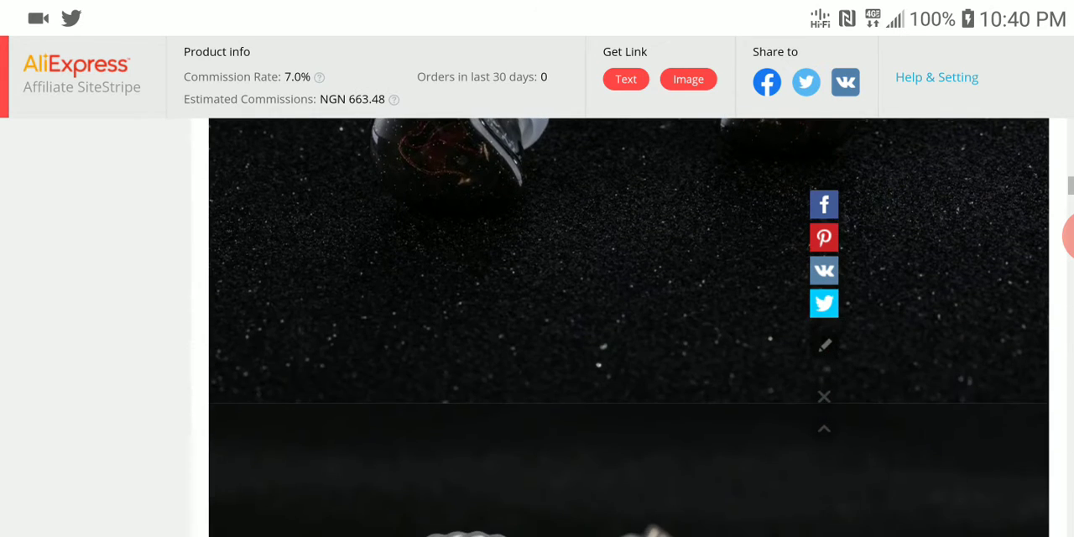
scroll(538, 336, "down", 3)
scroll(537, 336, "down", 2)
scroll(537, 336, "down", 3)
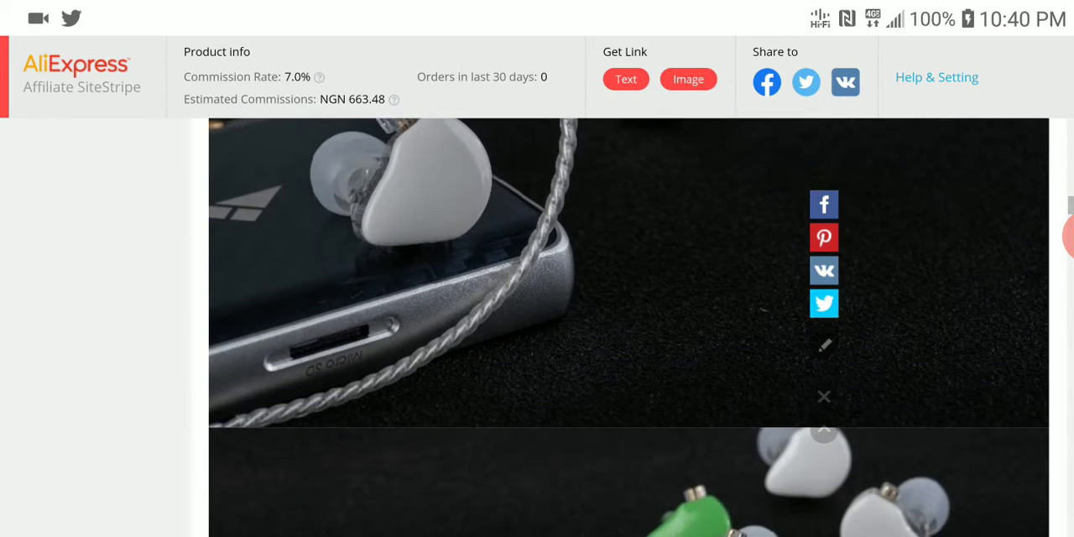
scroll(537, 336, "down", 3)
scroll(537, 336, "down", 3)
scroll(537, 336, "down", 3)
scroll(537, 336, "down", 3)
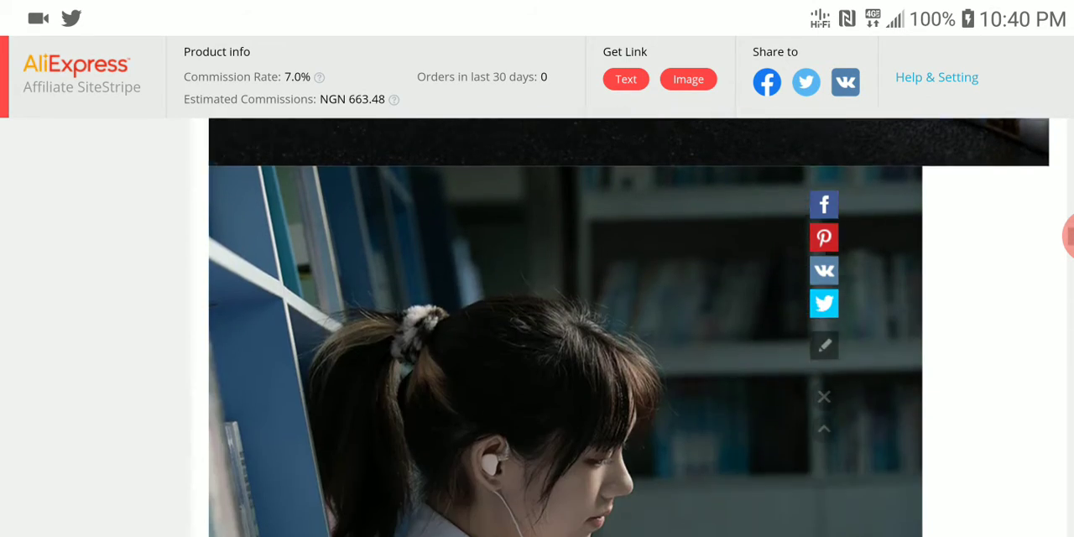
scroll(537, 336, "down", 2)
scroll(537, 336, "down", 3)
scroll(538, 335, "down", 2)
scroll(538, 336, "down", 4)
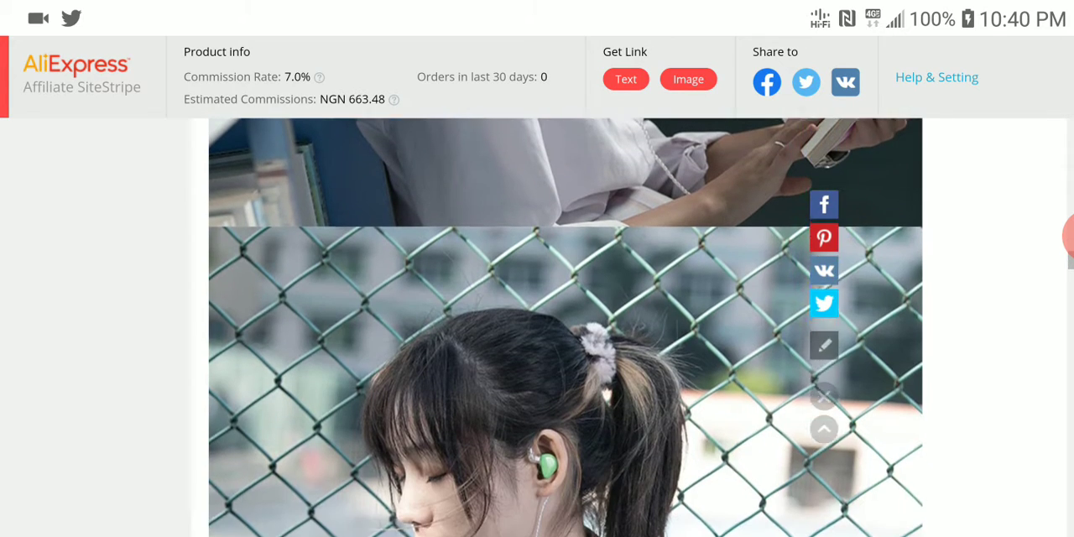
scroll(538, 336, "down", 2)
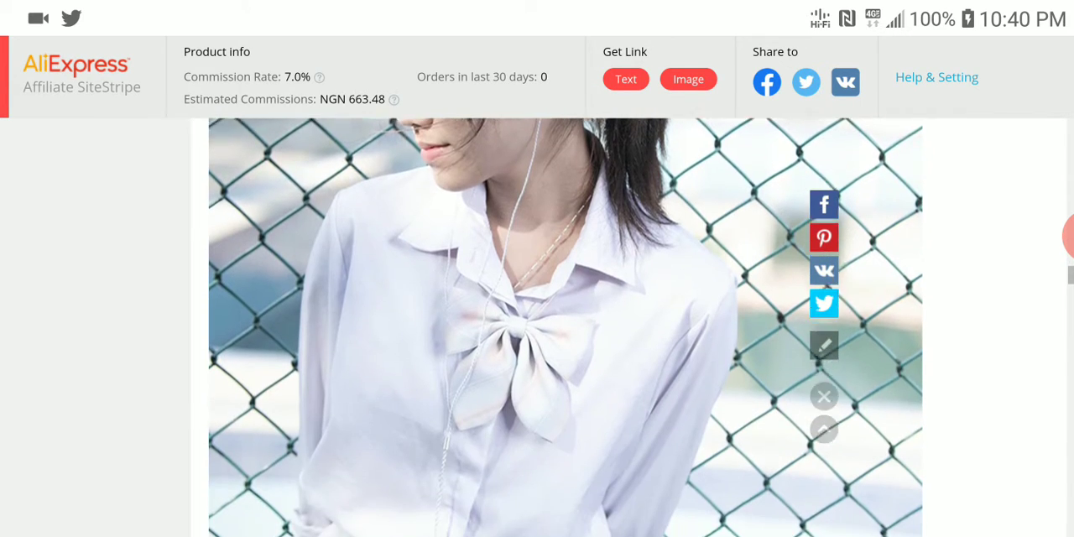
scroll(537, 335, "down", 2)
scroll(537, 336, "down", 3)
scroll(538, 336, "down", 2)
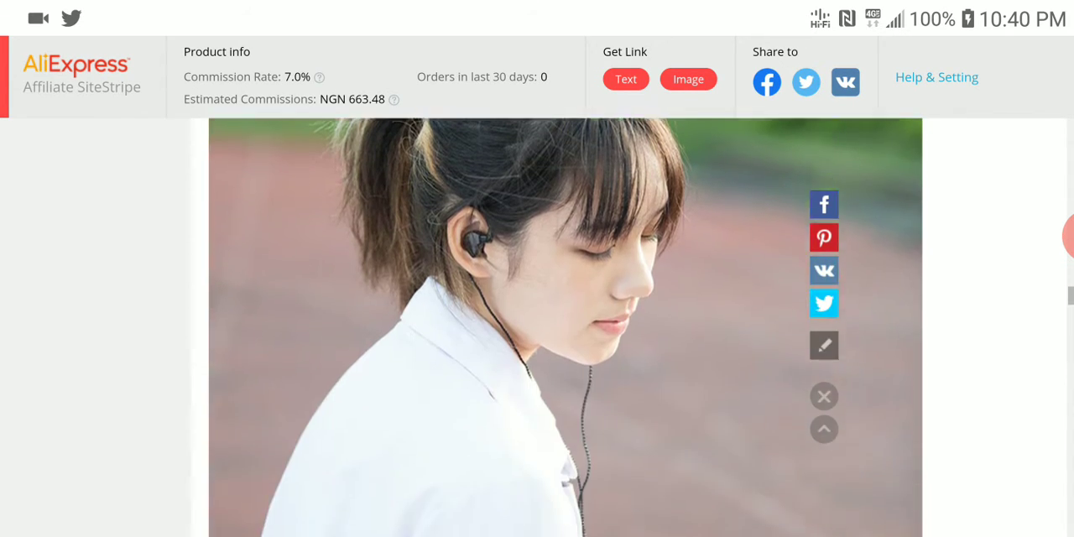
scroll(538, 336, "down", 3)
scroll(538, 336, "down", 3)
scroll(537, 336, "up", 3)
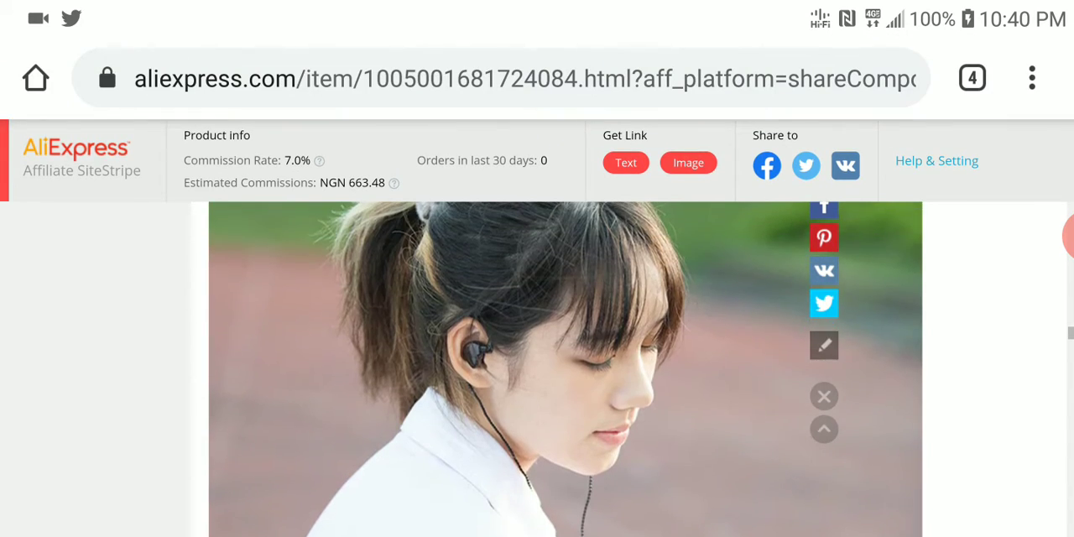
left_click(972, 78)
left_click(923, 335)
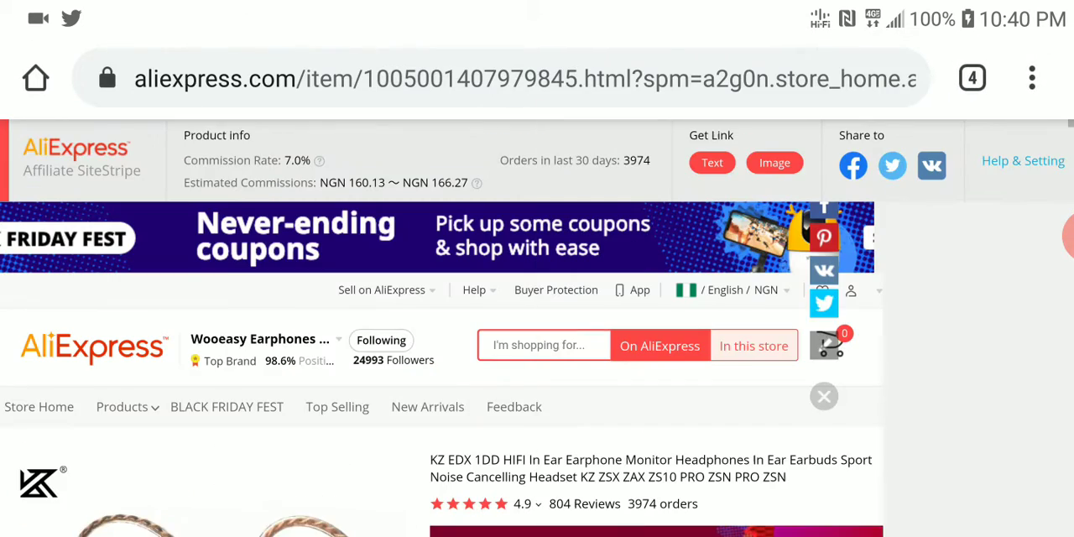
scroll(537, 335, "down", 3)
scroll(537, 336, "down", 2)
scroll(537, 336, "down", 4)
scroll(537, 336, "down", 3)
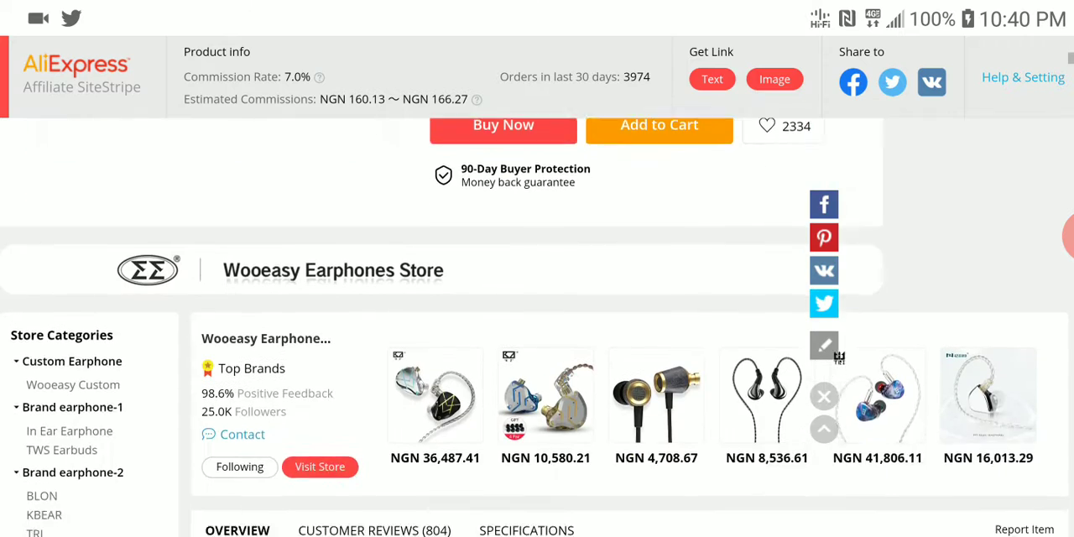
scroll(538, 335, "down", 2)
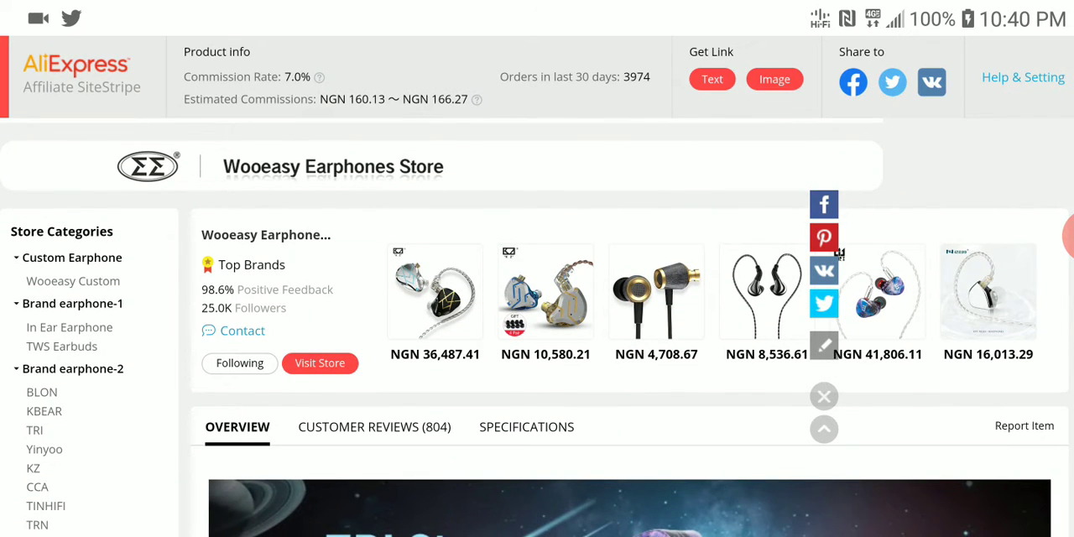
scroll(537, 336, "down", 5)
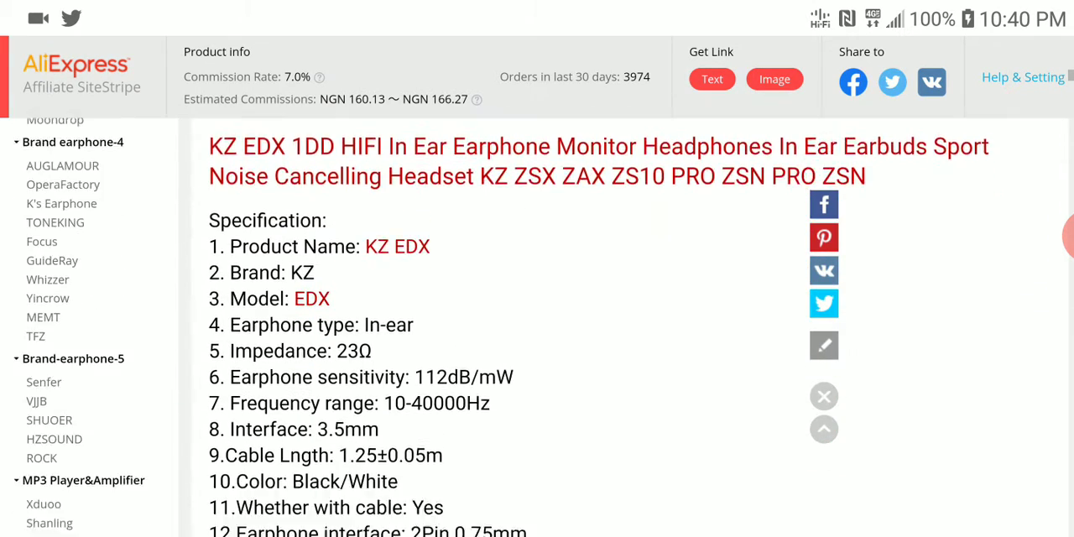
scroll(538, 336, "down", 4)
scroll(537, 336, "down", 4)
scroll(537, 335, "down", 4)
scroll(538, 336, "down", 3)
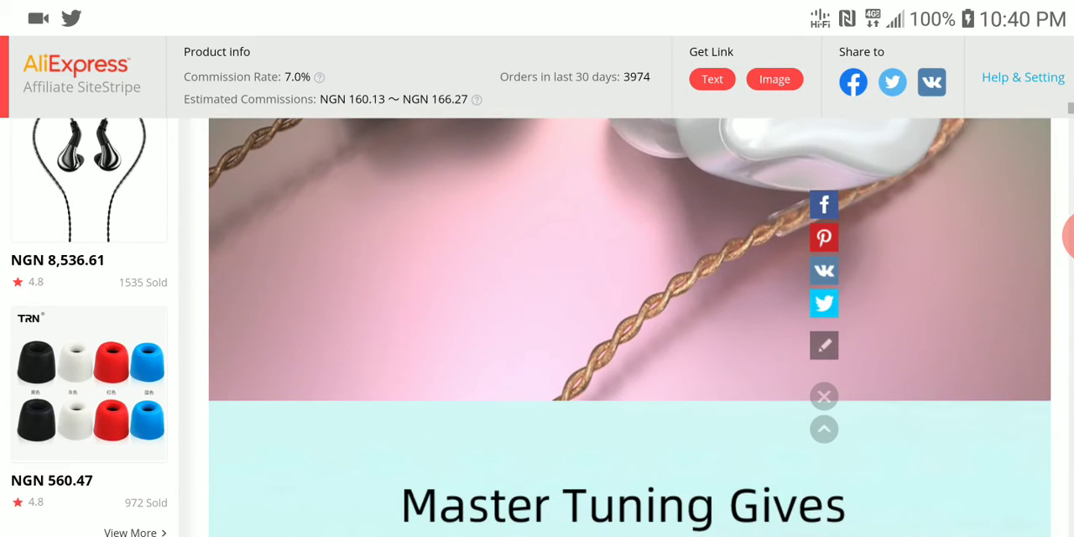
scroll(538, 336, "down", 5)
scroll(537, 336, "down", 3)
scroll(537, 336, "down", 5)
scroll(537, 336, "down", 5)
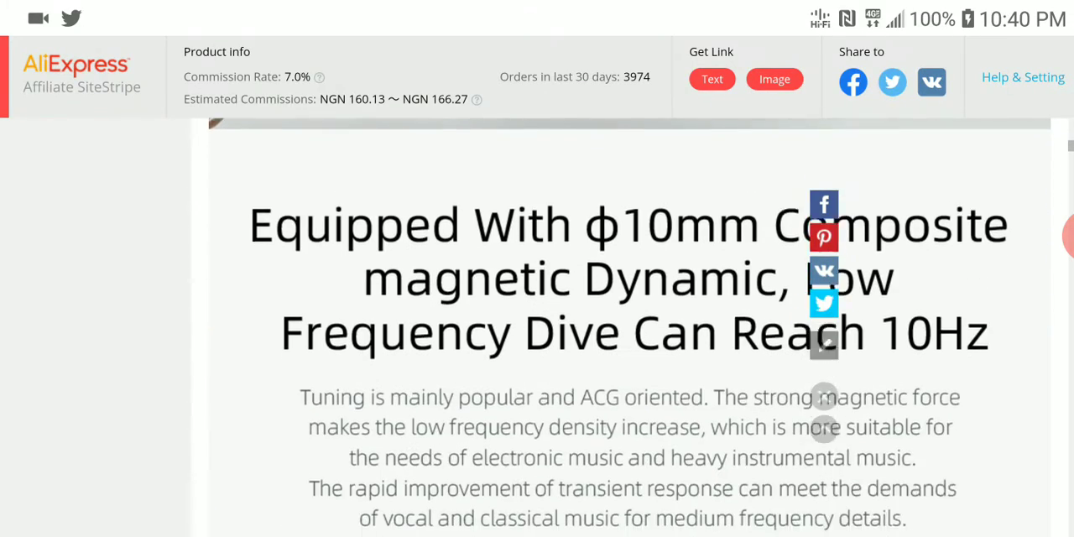